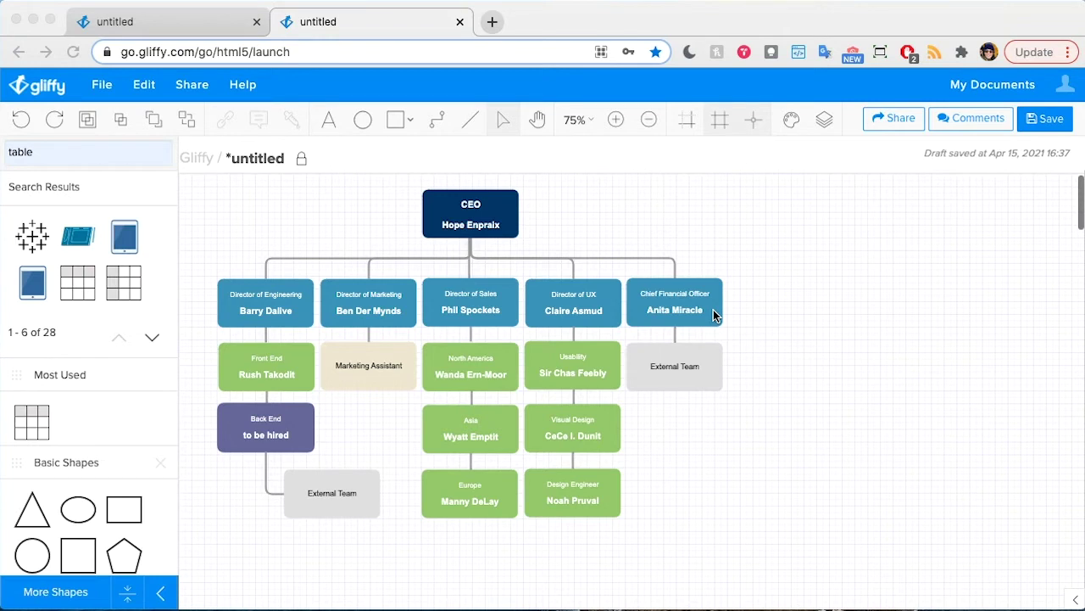
# Start a new blank Basic Diagram from the File menu and discard the recovered draft
pyautogui.click(103, 85)
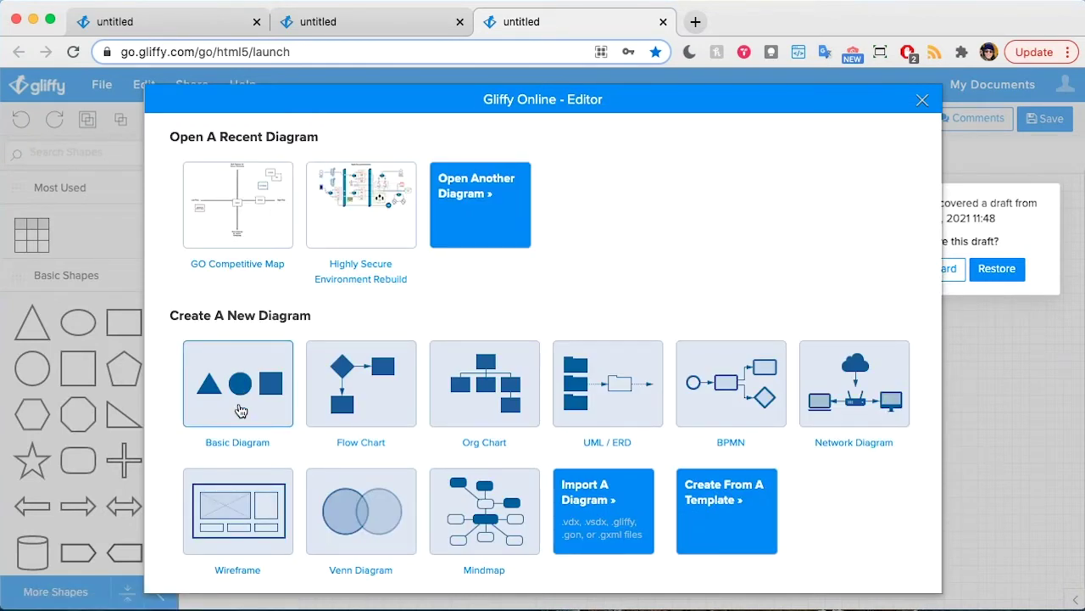
pyautogui.click(240, 410)
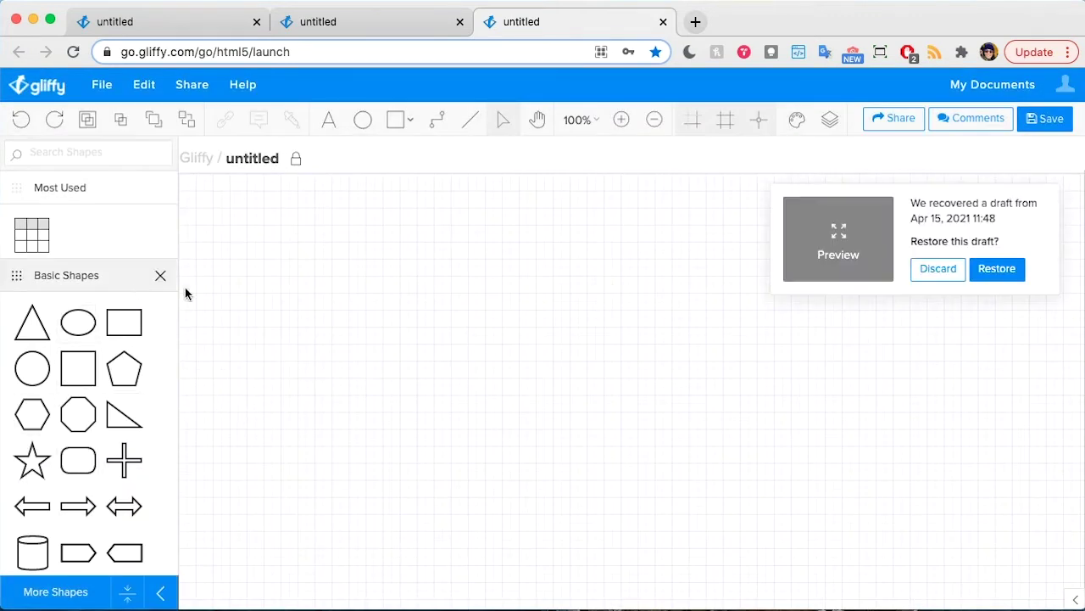
pyautogui.click(935, 270)
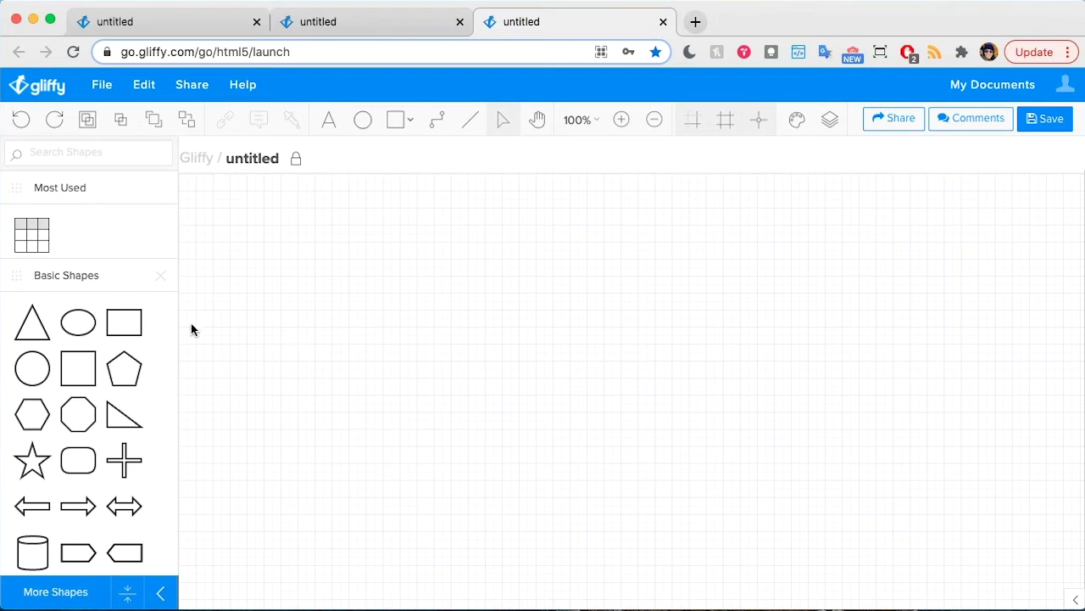
# Place a rounded rectangle from Basic Shapes on the canvas and label it 'CEO'
pyautogui.scroll(-3, 73, 412)
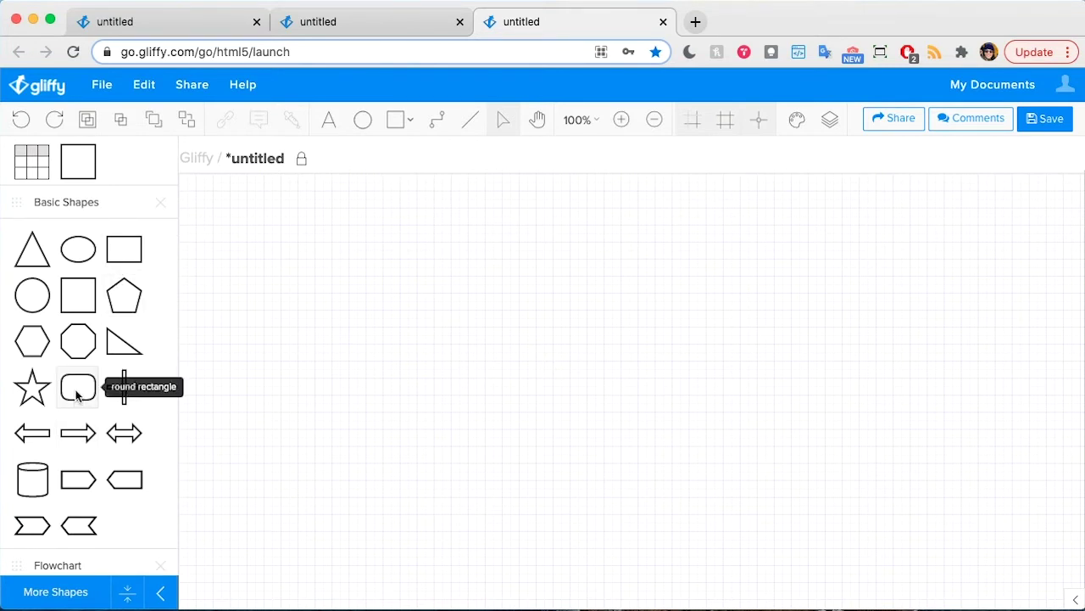
pyautogui.moveTo(76, 394); pyautogui.dragTo(560, 252)
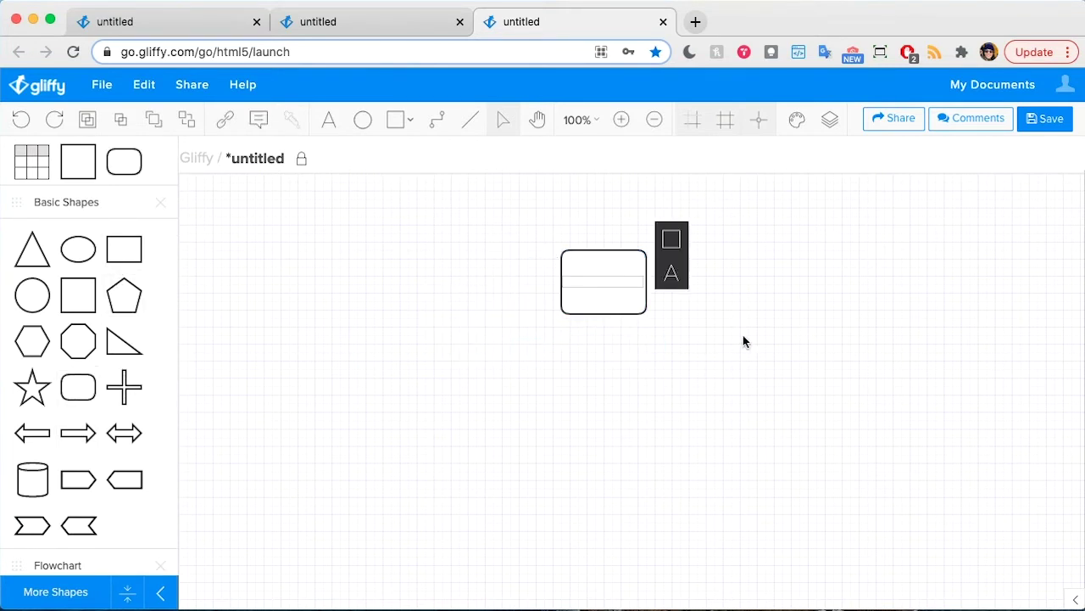
pyautogui.write('CEO')
# Add rounded-rectangle boxes labelled 'Chief Financial Officer' and 'Chief Marketing Officer' below CEO
pyautogui.click(739, 356)
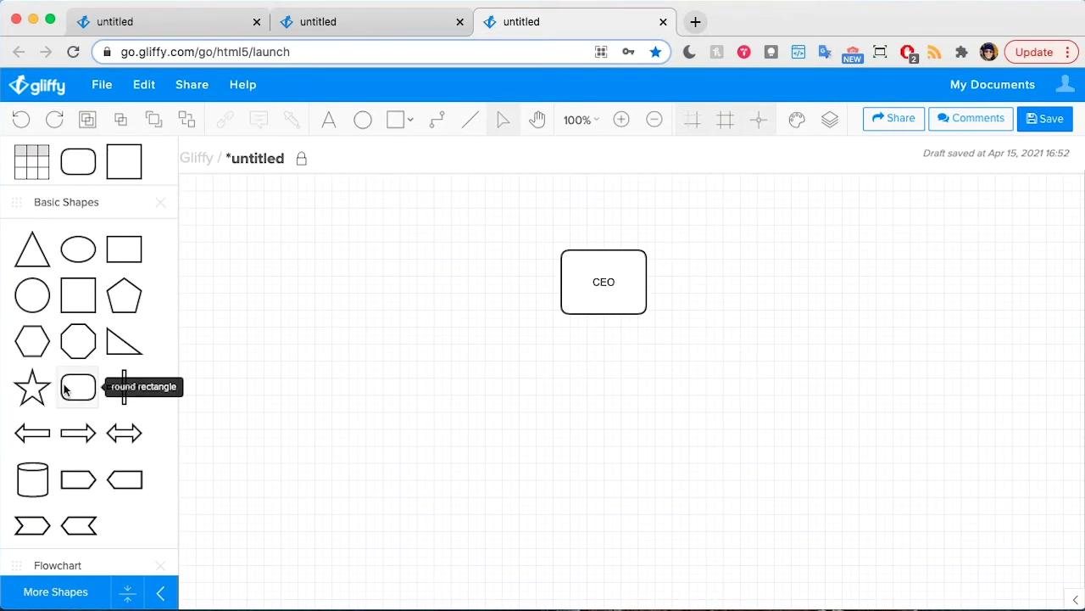
pyautogui.moveTo(74, 388); pyautogui.dragTo(347, 351)
pyautogui.write('C')
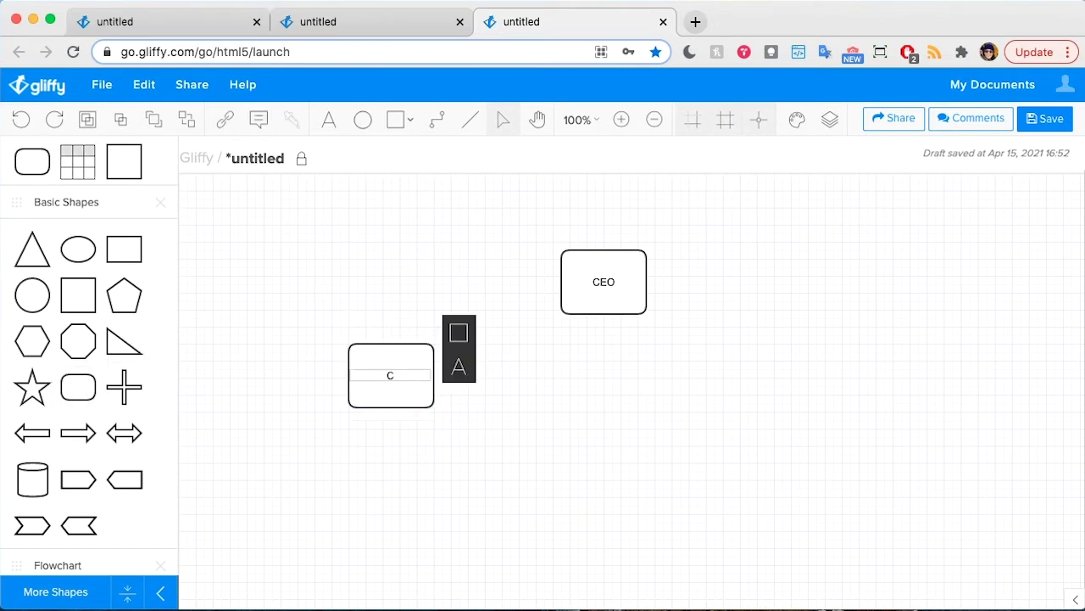
pyautogui.write('hief Financial Officer')
pyautogui.click(514, 464)
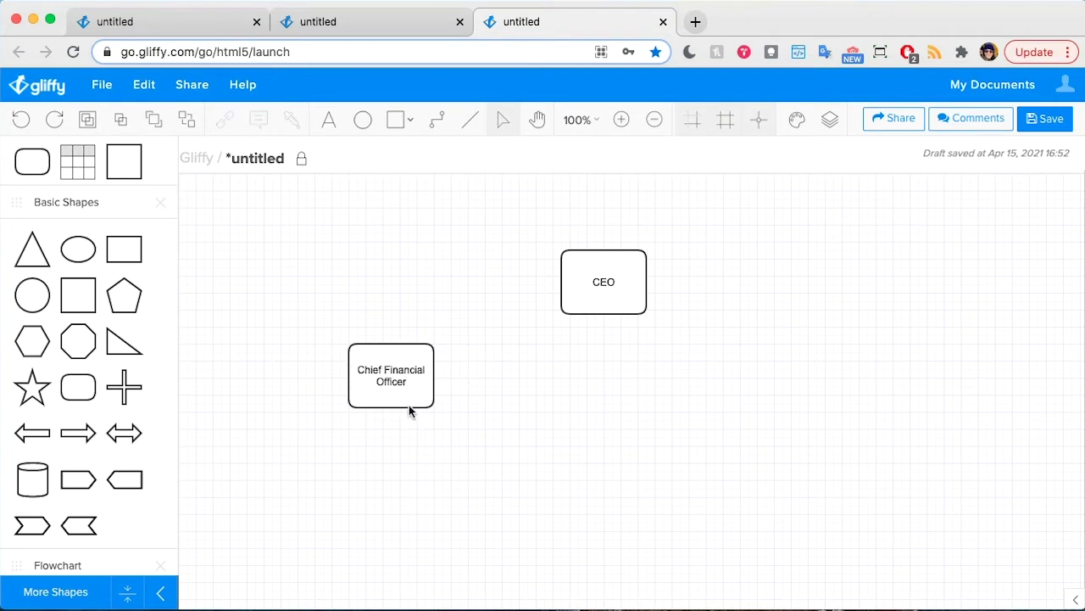
pyautogui.moveTo(78, 388); pyautogui.dragTo(470, 353)
pyautogui.write('Chief Marketing Officer')
pyautogui.click(569, 411)
# Copy boxes for 'Director of HR' and 'Chief Operations Officer', then shift all four right under CEO
pyautogui.click(525, 406)
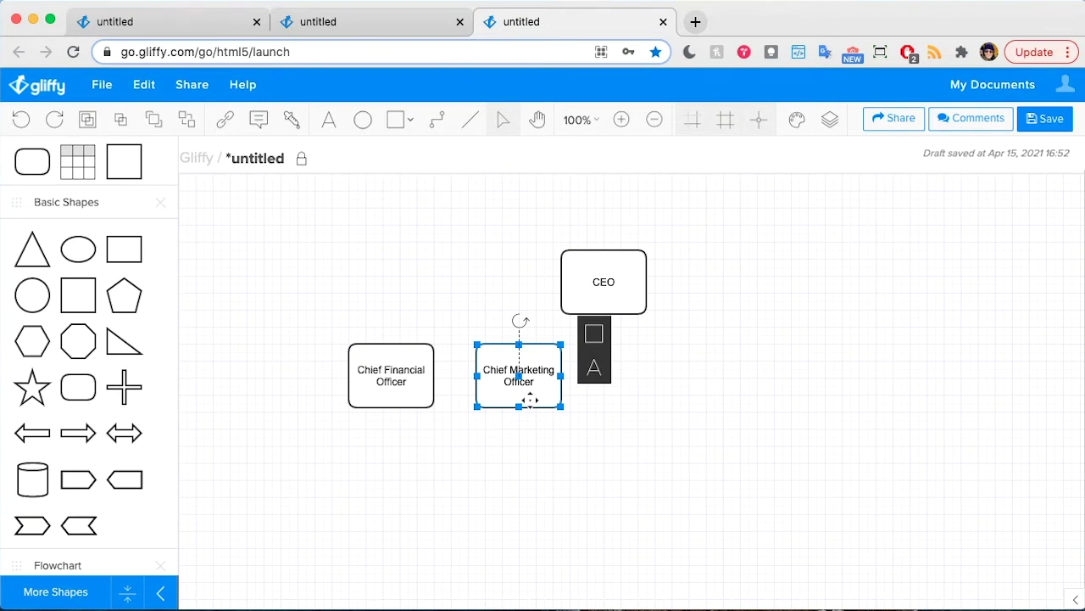
pyautogui.moveTo(529, 404); pyautogui.dragTo(637, 393)
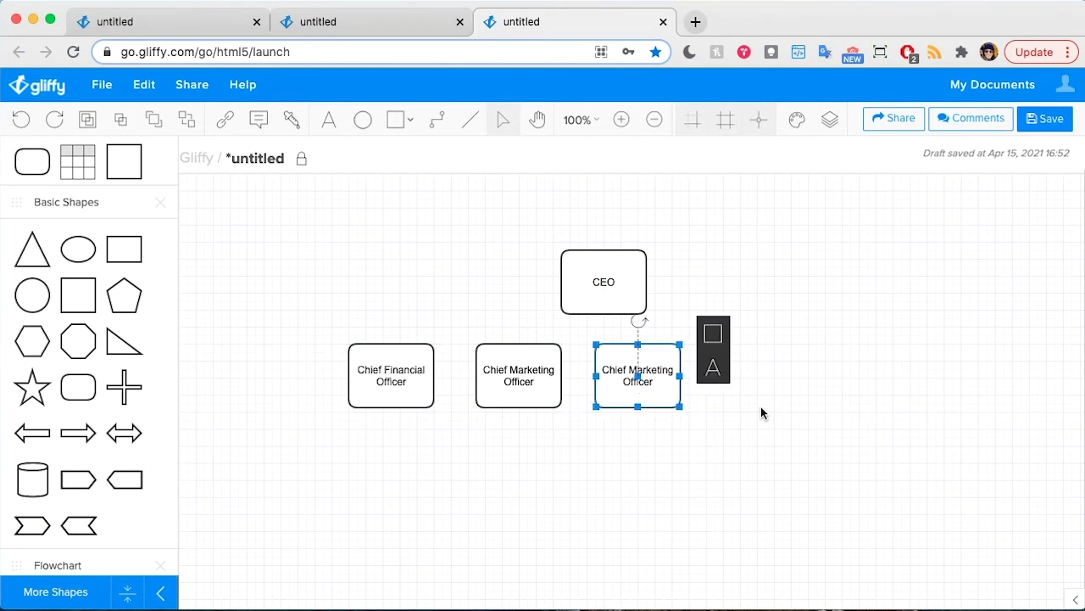
pyautogui.write('Director ')
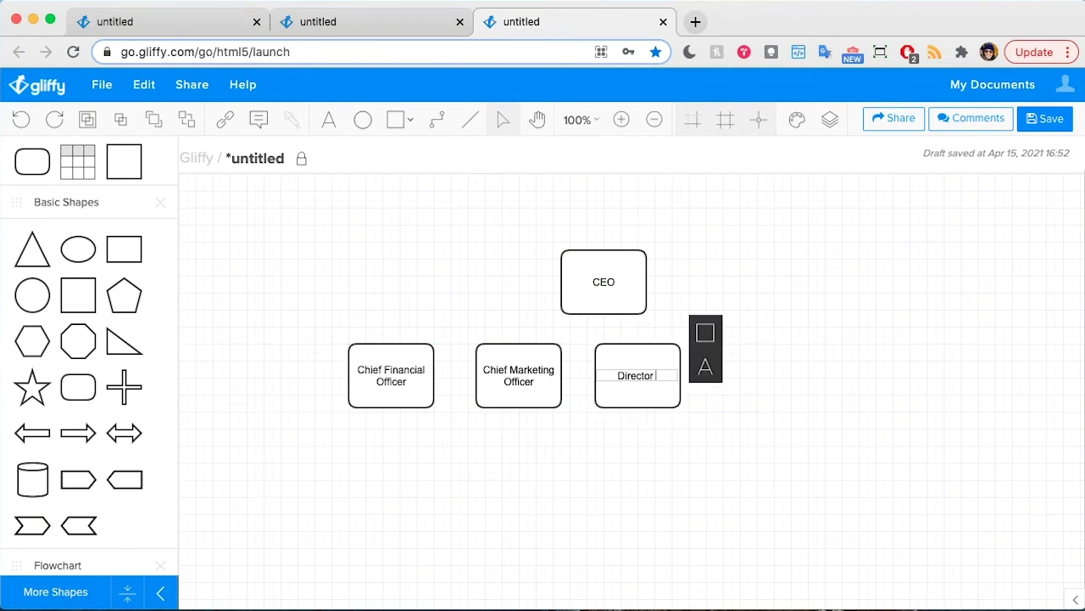
pyautogui.write('of HR')
pyautogui.click(763, 424)
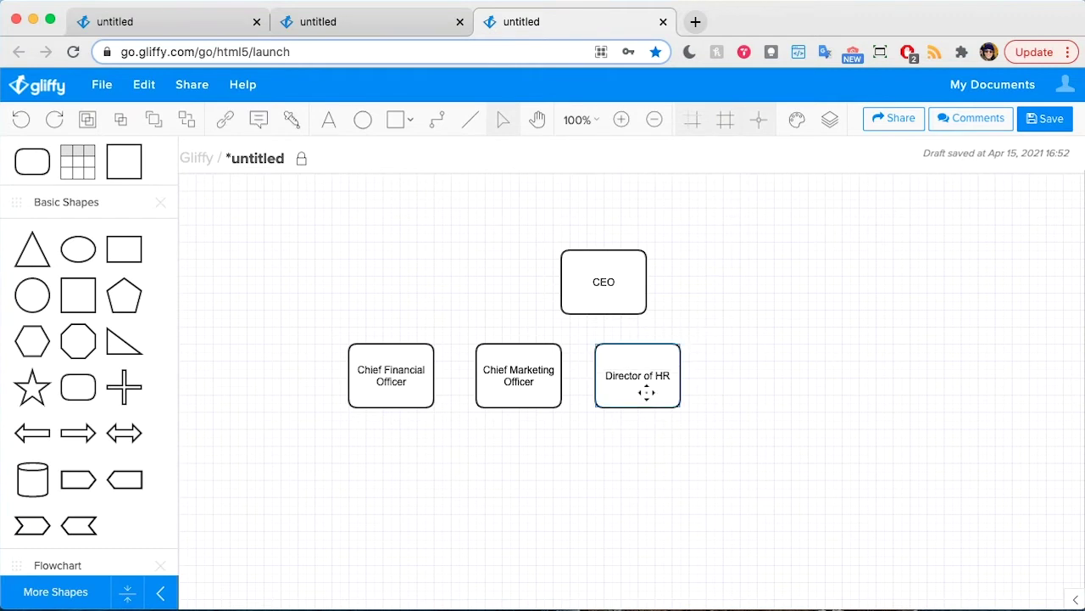
pyautogui.moveTo(646, 392); pyautogui.dragTo(766, 389)
pyautogui.write('Chief')
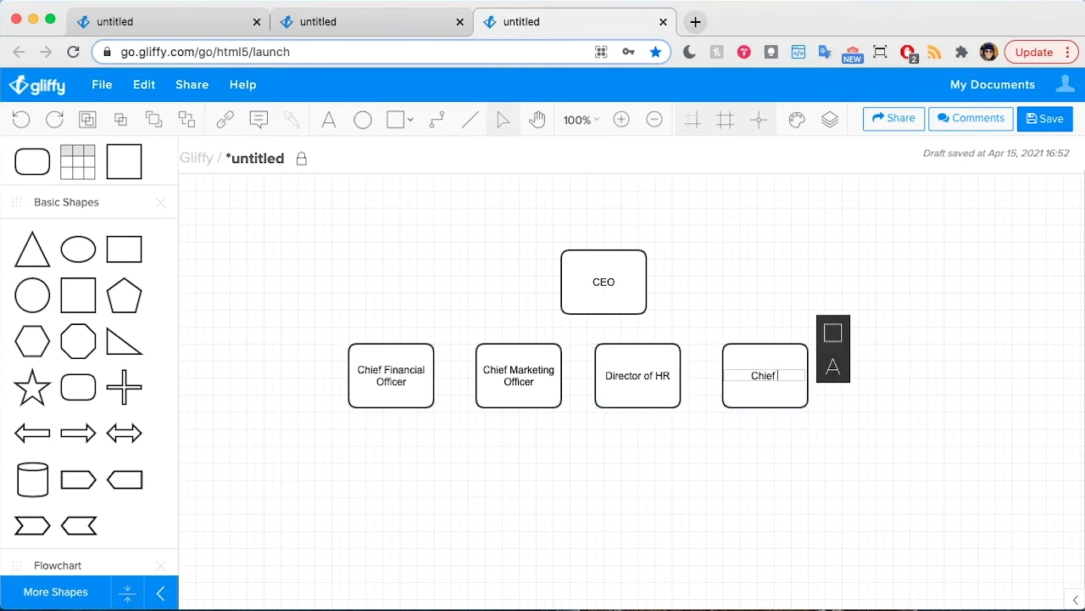
pyautogui.write(' Operations Offic')
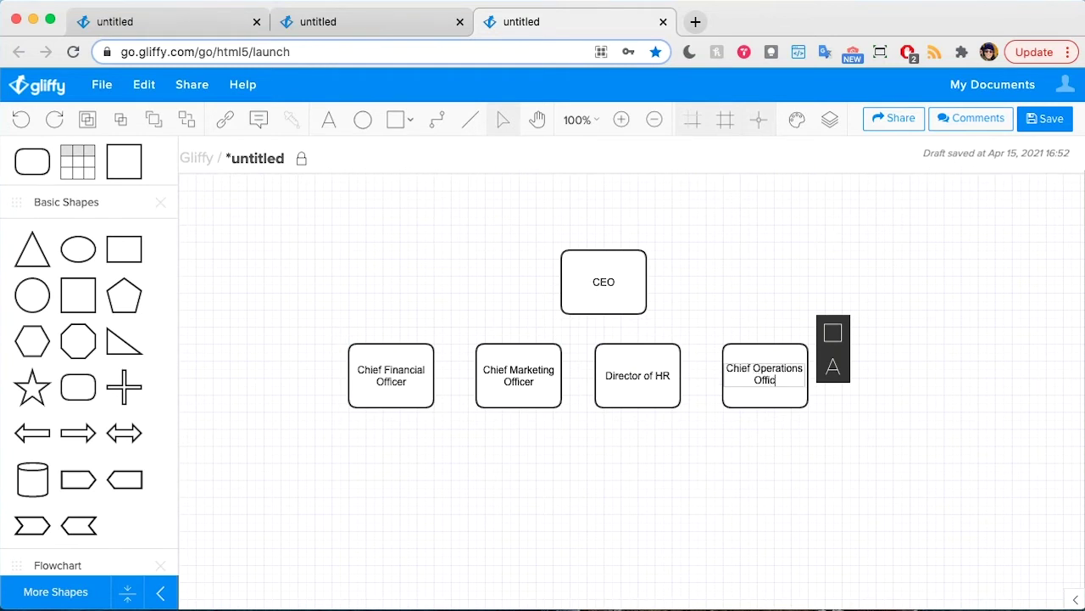
pyautogui.write('er')
pyautogui.click(890, 492)
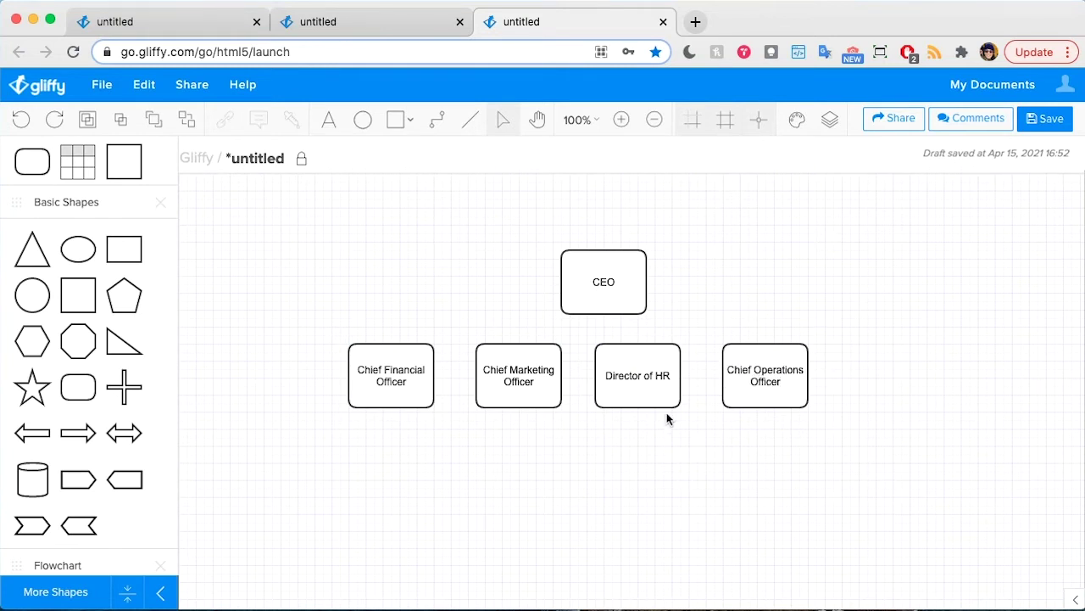
pyautogui.moveTo(294, 342); pyautogui.dragTo(827, 432)
pyautogui.moveTo(763, 388); pyautogui.dragTo(790, 391)
pyautogui.click(784, 463)
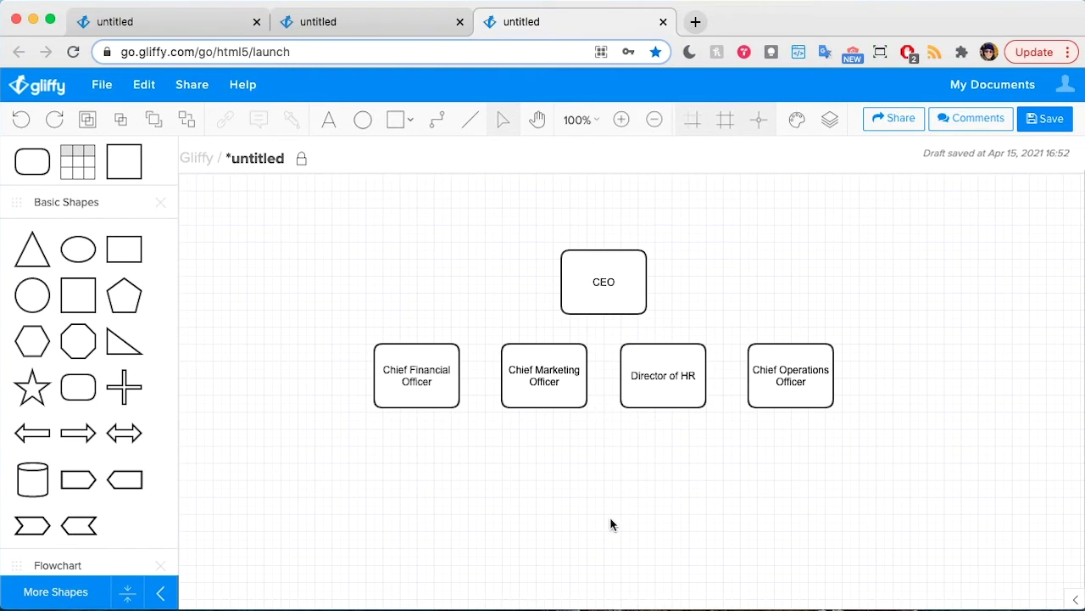
# Duplicate the Chief Operations Officer box below it and relabel it 'Director of IT'
pyautogui.click(801, 373)
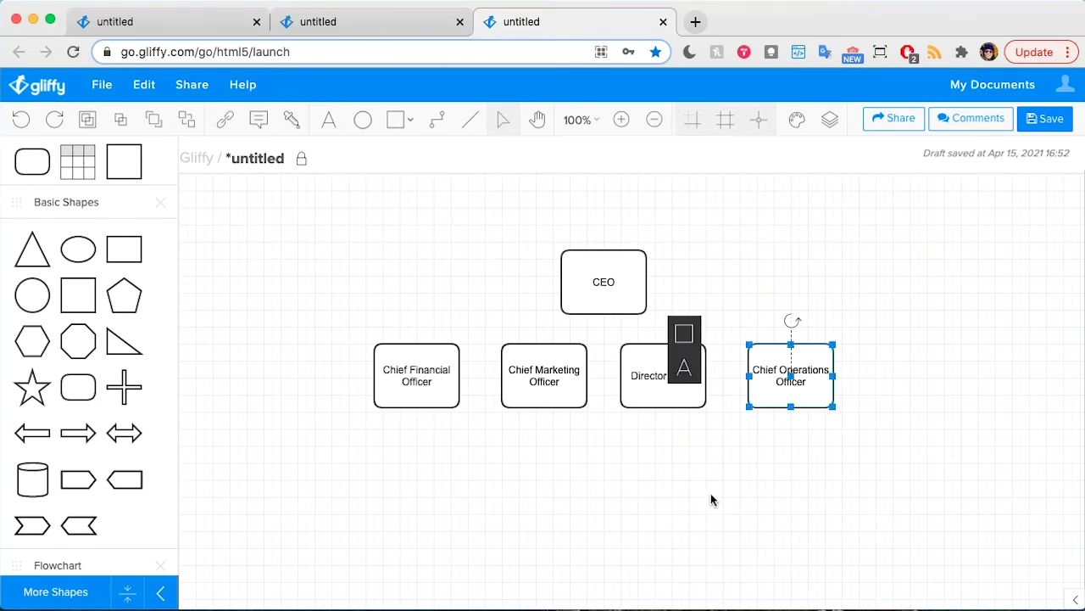
pyautogui.press('super+d')
pyautogui.moveTo(793, 381); pyautogui.dragTo(789, 467)
pyautogui.write('Direcotr')
pyautogui.press('BackSpace')
pyautogui.press('BackSpace')
pyautogui.press('BackSpace')
pyautogui.write('tor of IT')
pyautogui.click(931, 437)
# Copy the Director of IT box to its right and relabel it 'Legal Counsel'
pyautogui.click(770, 461)
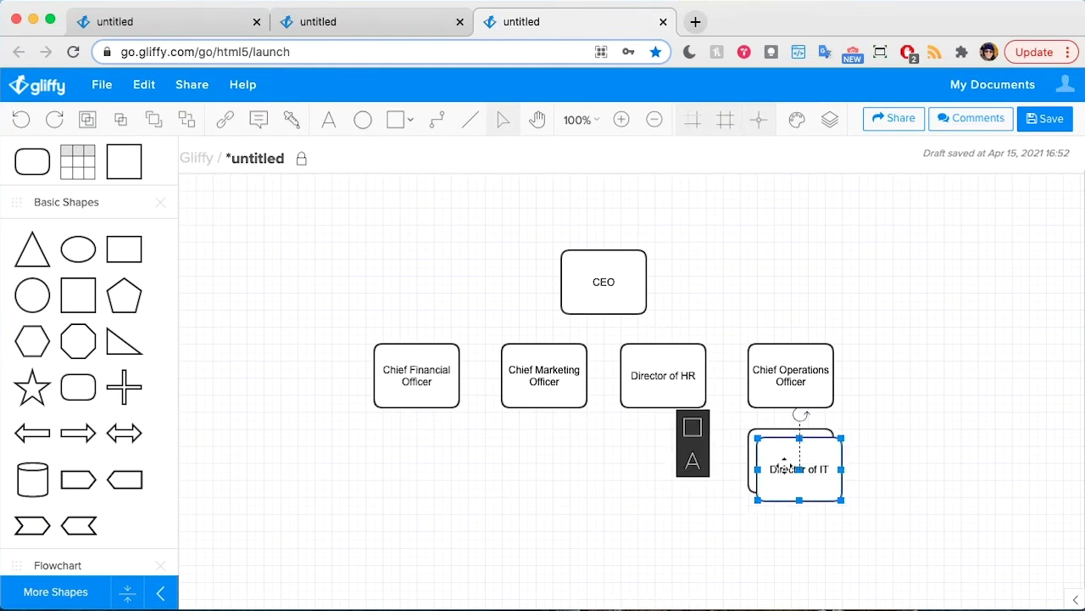
pyautogui.moveTo(779, 463); pyautogui.dragTo(902, 465)
pyautogui.doubleClick(904, 469)
pyautogui.write('Legal')
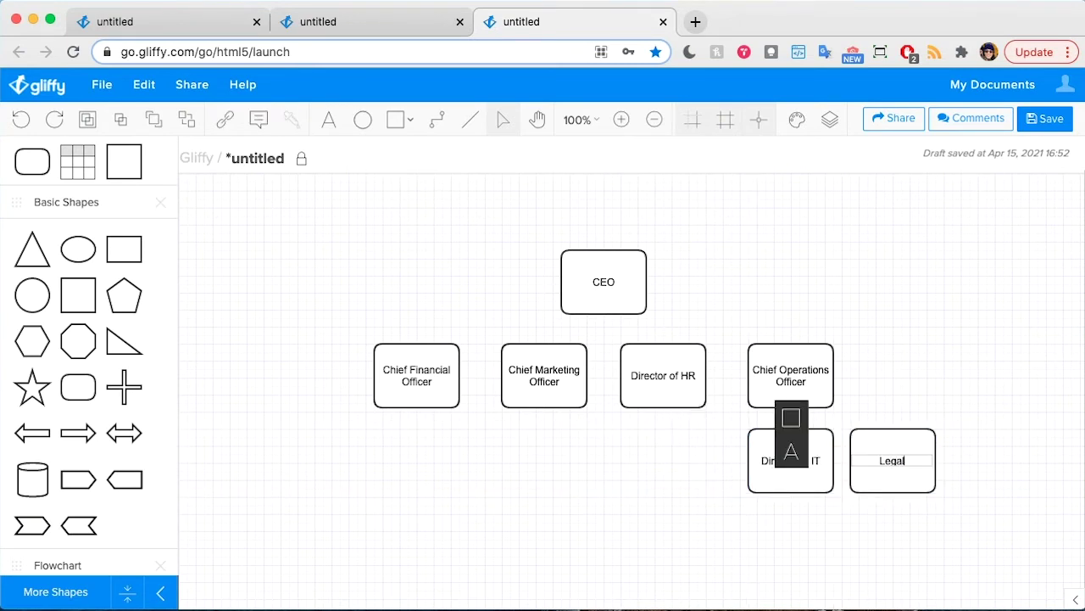
pyautogui.write(' Counsel')
pyautogui.click(925, 327)
# Copy a box under Director of HR and relabel it 'Recruiter'
pyautogui.scroll(-2, 676, 585)
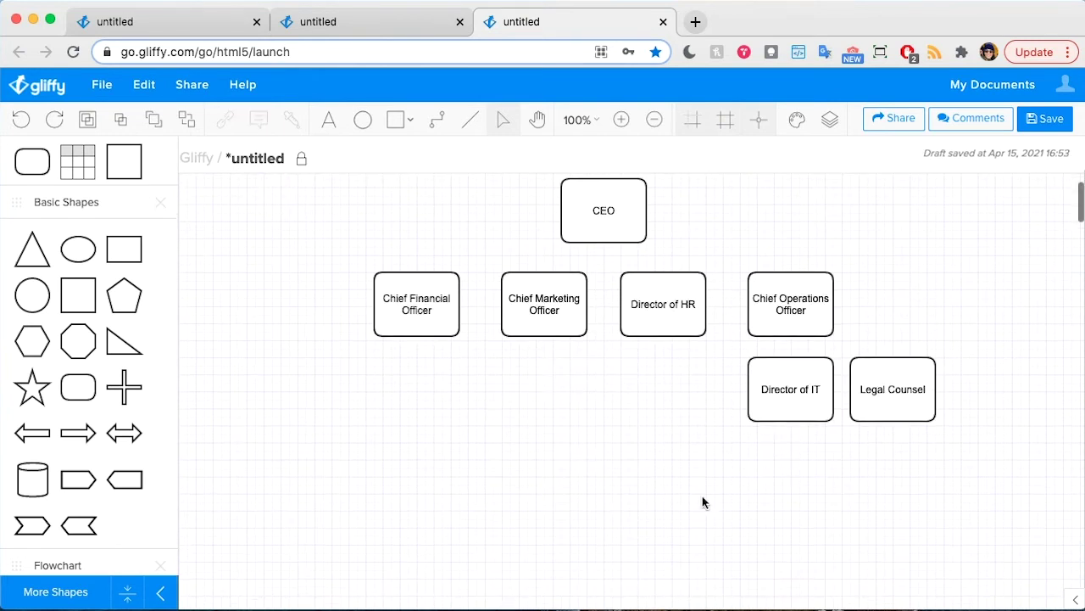
pyautogui.click(782, 395)
pyautogui.moveTo(782, 394); pyautogui.dragTo(643, 398)
pyautogui.doubleClick(644, 392)
pyautogui.write('Recruiter')
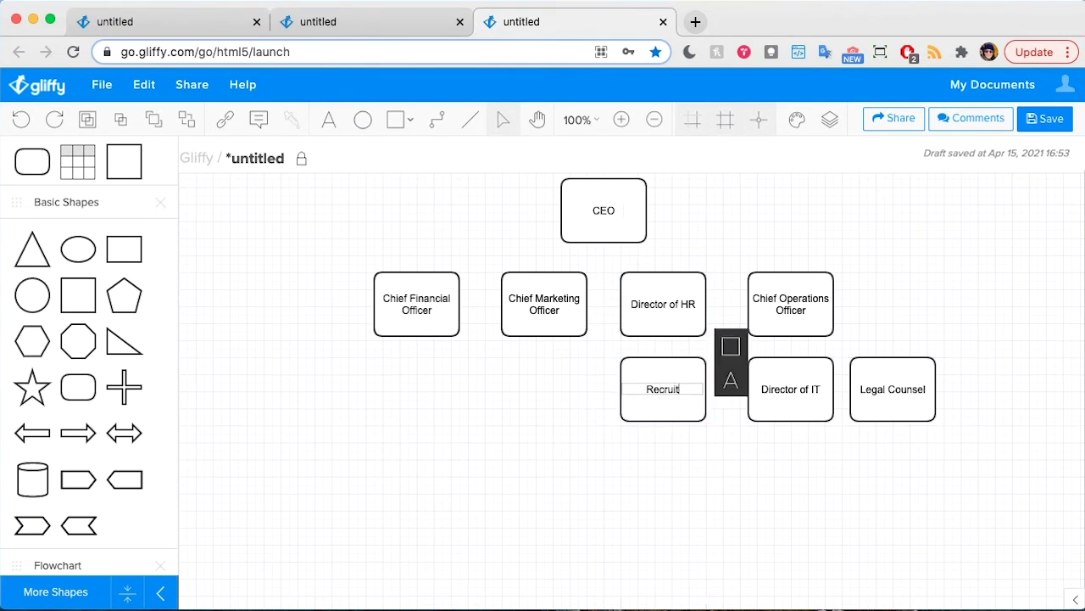
pyautogui.click(681, 506)
# Add three stacked 'Marketing Associate' boxes under Chief Marketing Officer
pyautogui.click(679, 390)
pyautogui.moveTo(678, 392); pyautogui.dragTo(543, 395)
pyautogui.doubleClick(543, 395)
pyautogui.write('Marketing Associate')
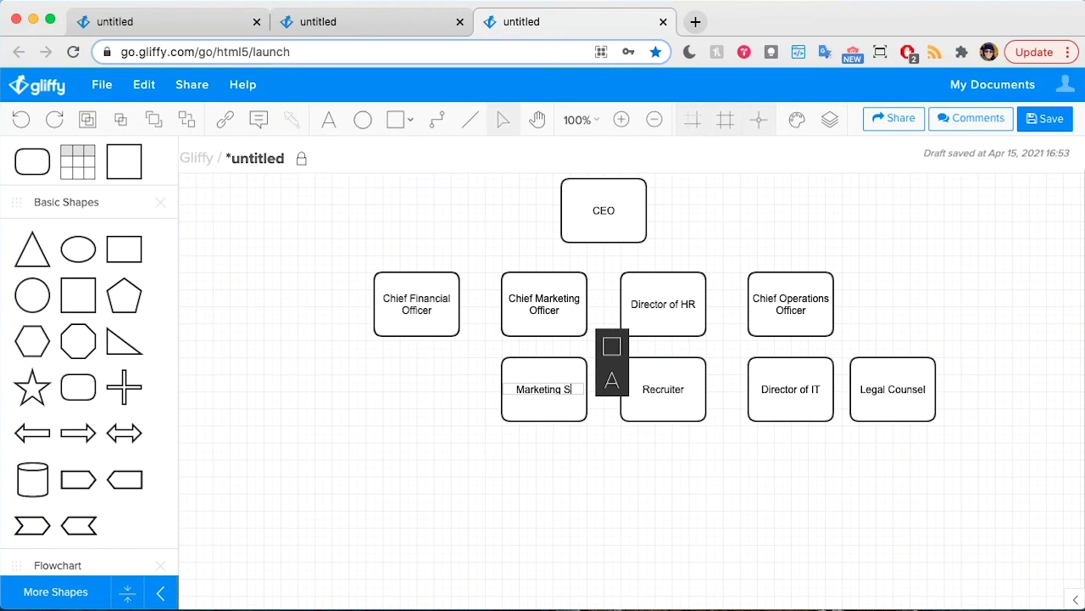
pyautogui.click(564, 439)
pyautogui.click(552, 395)
pyautogui.moveTo(553, 395); pyautogui.dragTo(557, 483)
pyautogui.press('super+d')
pyautogui.click(689, 495)
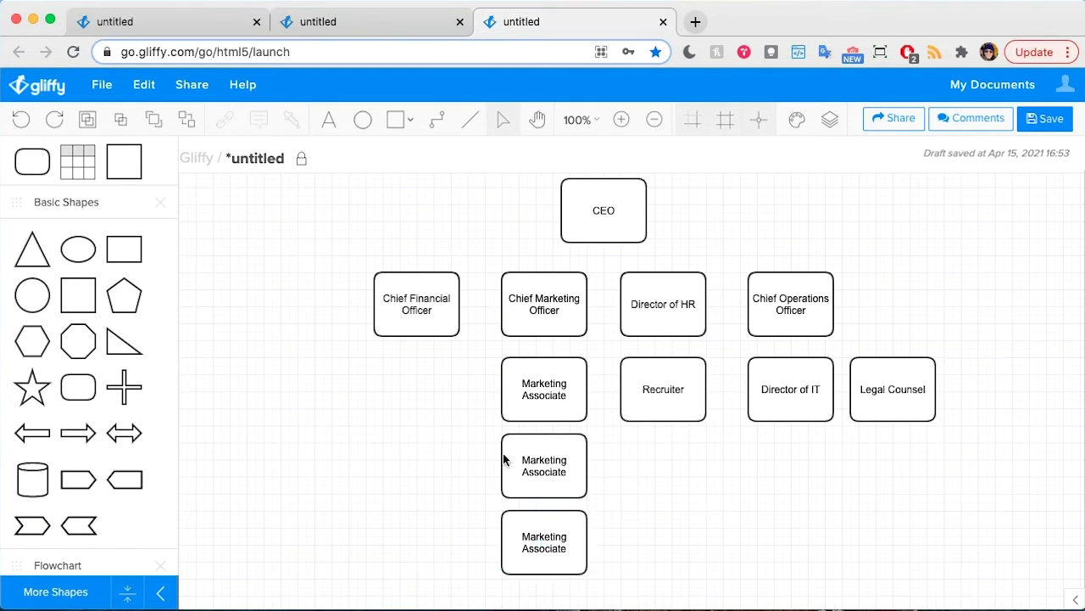
# Add 'Staff Accountant' and 'Treasurer' boxes under Chief Financial Officer
pyautogui.click(526, 395)
pyautogui.click(691, 477)
pyautogui.click(530, 390)
pyautogui.moveTo(530, 391); pyautogui.dragTo(403, 390)
pyautogui.write('Staff Accountant')
pyautogui.press('Escape')
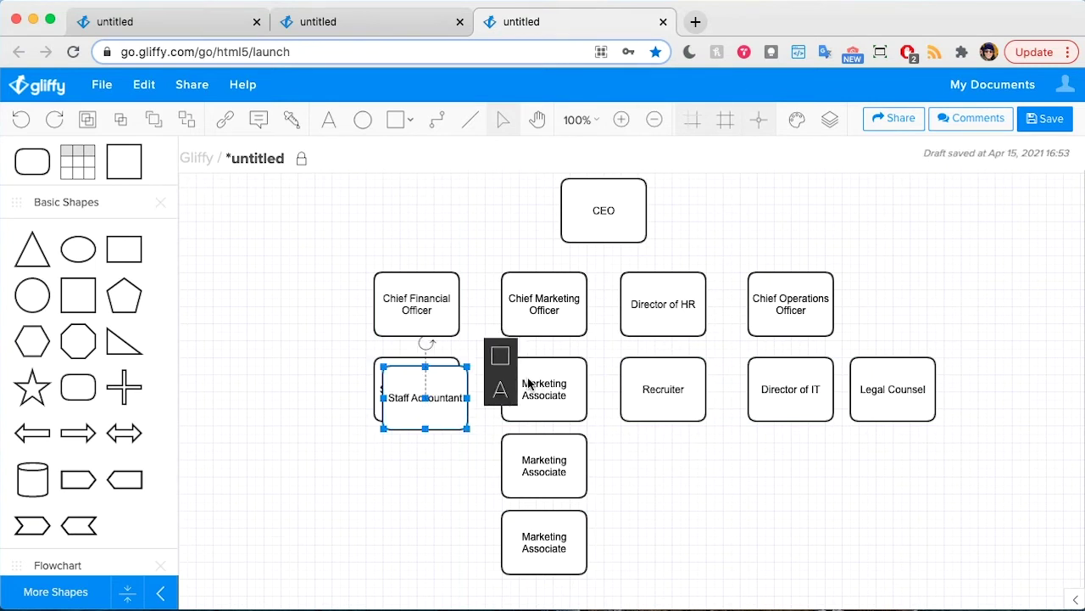
pyautogui.moveTo(424, 391); pyautogui.dragTo(296, 404)
pyautogui.write('Treasurer')
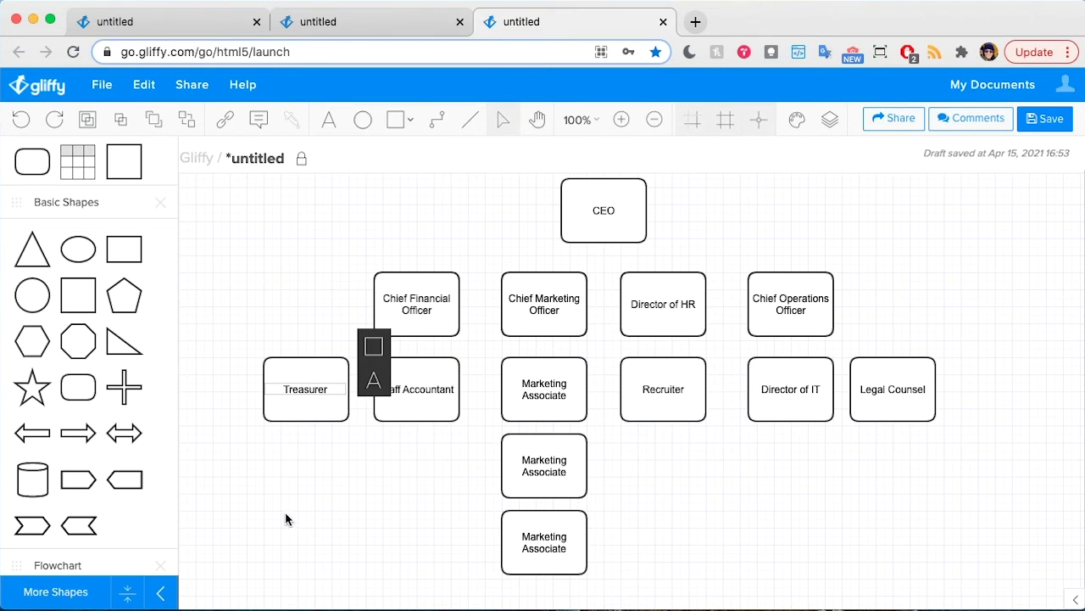
pyautogui.click(286, 518)
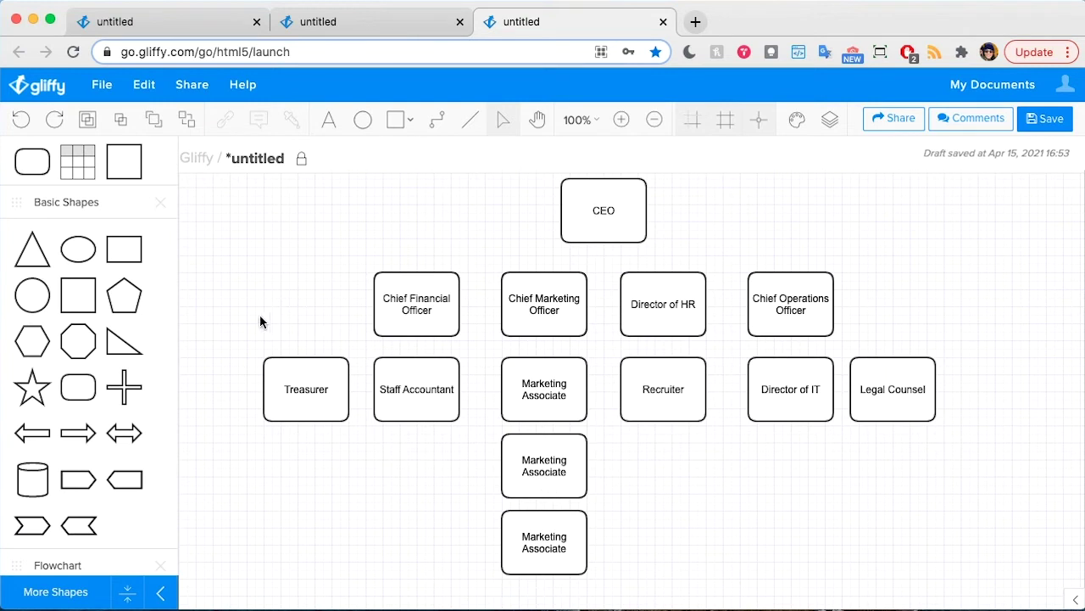
# Connect the CEO box to CFO, CMO, Director of HR and Chief Operations Officer
pyautogui.click(435, 123)
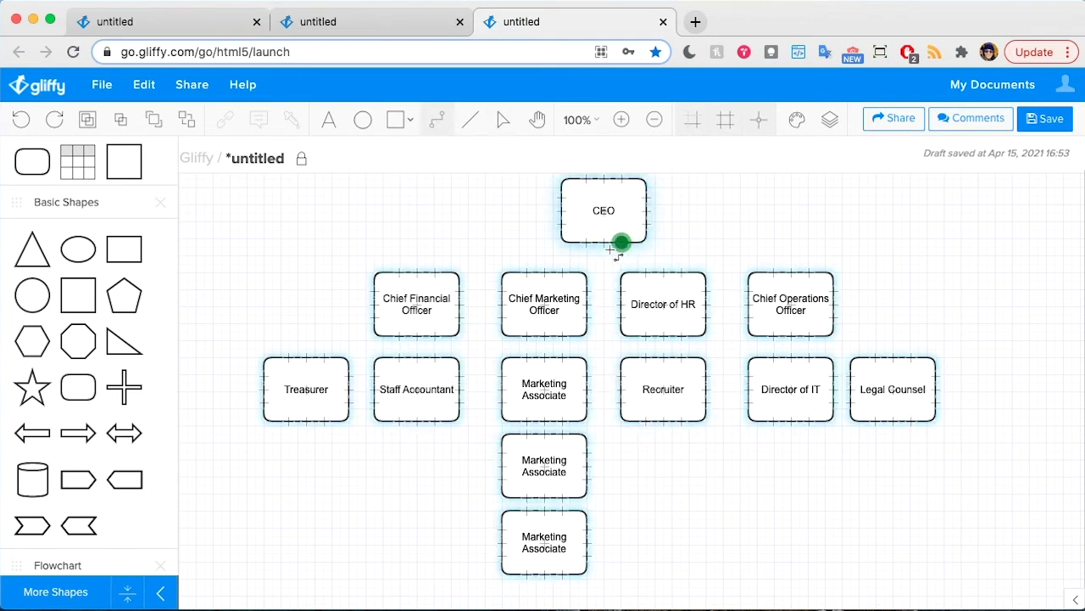
pyautogui.moveTo(603, 243); pyautogui.dragTo(416, 270)
pyautogui.moveTo(596, 250); pyautogui.dragTo(545, 273)
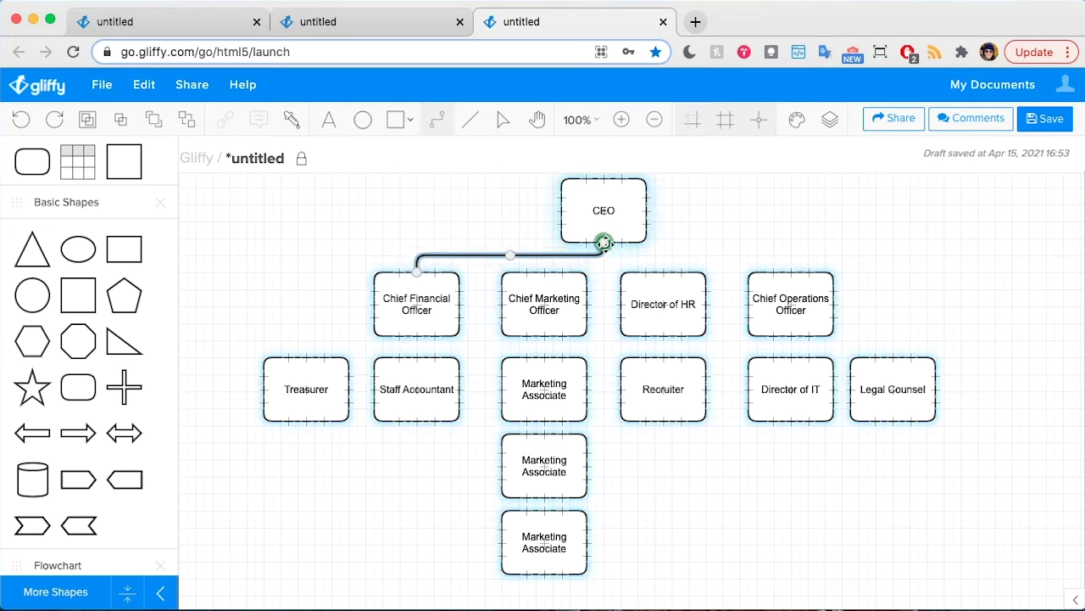
pyautogui.moveTo(604, 242); pyautogui.dragTo(663, 272)
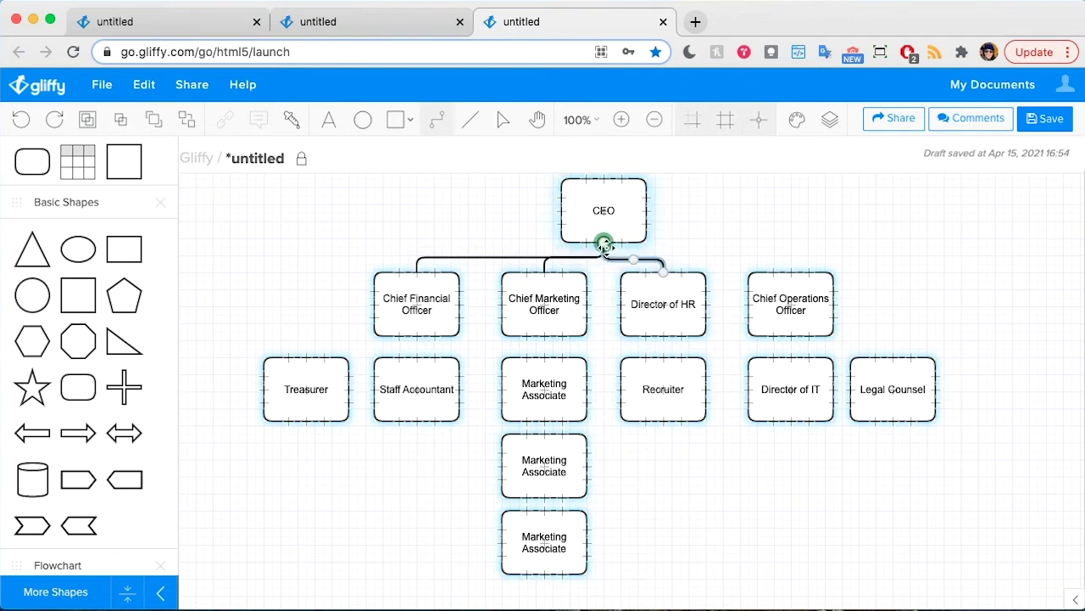
pyautogui.moveTo(603, 243); pyautogui.dragTo(791, 271)
# Connect Chief Financial Officer to Treasurer and Staff Accountant
pyautogui.moveTo(417, 336); pyautogui.dragTo(305, 356)
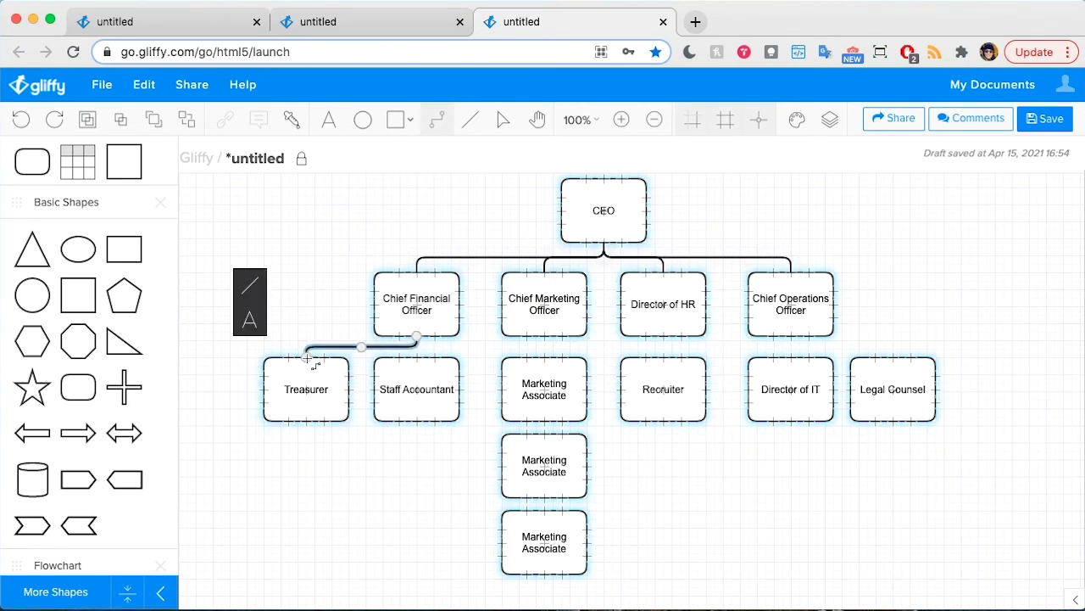
pyautogui.moveTo(418, 360); pyautogui.dragTo(416, 336)
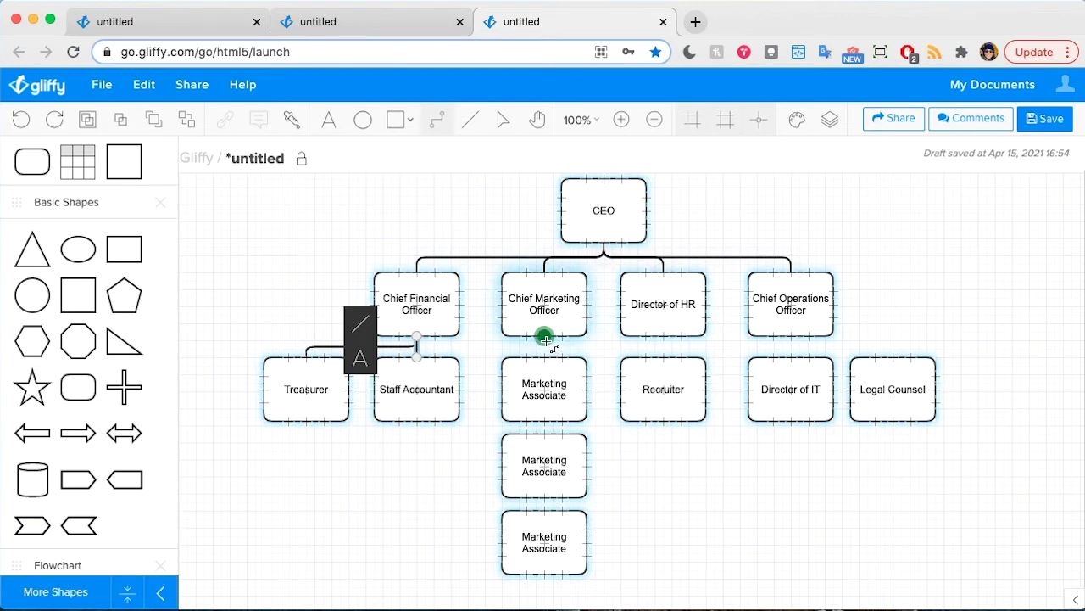
pyautogui.moveTo(544, 339)
pyautogui.mouseDown()
pyautogui.moveTo(501, 356)
pyautogui.moveTo(500, 371)
pyautogui.moveTo(545, 336)
pyautogui.mouseUp()
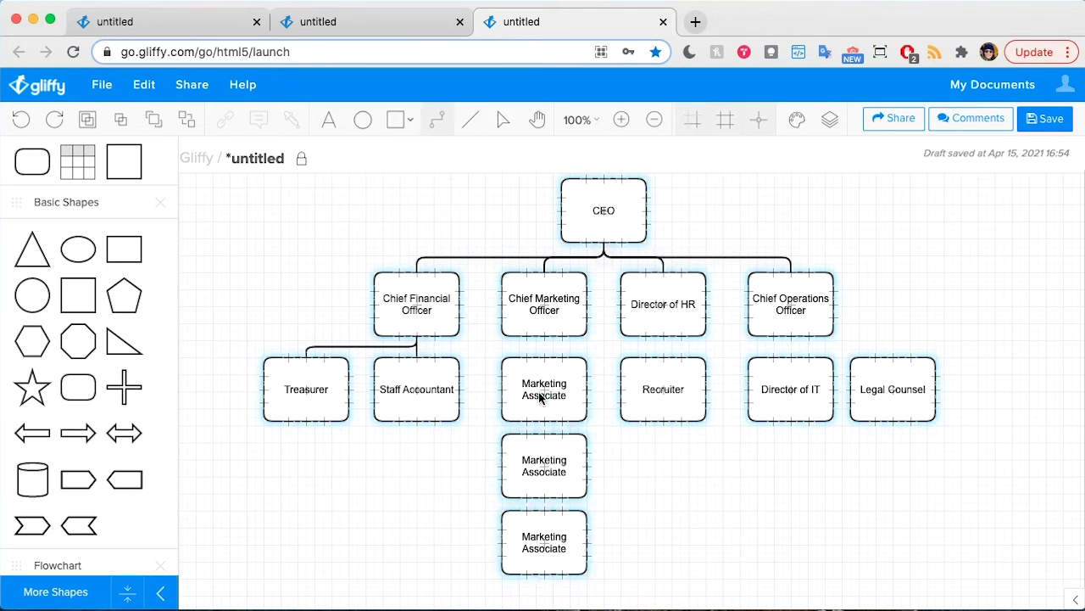
# Connect Chief Marketing Officer to the three Marketing Associates with aligned elbow connectors
pyautogui.moveTo(502, 304); pyautogui.dragTo(500, 543)
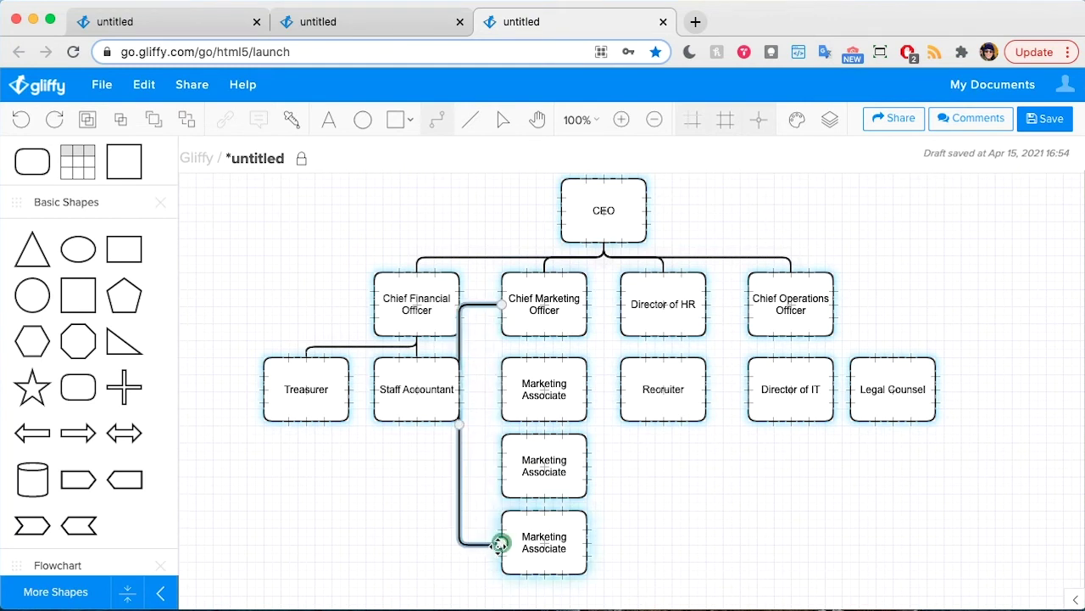
pyautogui.moveTo(459, 423)
pyautogui.mouseDown()
pyautogui.moveTo(484, 421)
pyautogui.moveTo(475, 424)
pyautogui.mouseUp()
pyautogui.moveTo(502, 465); pyautogui.dragTo(502, 304)
pyautogui.press('Delete')
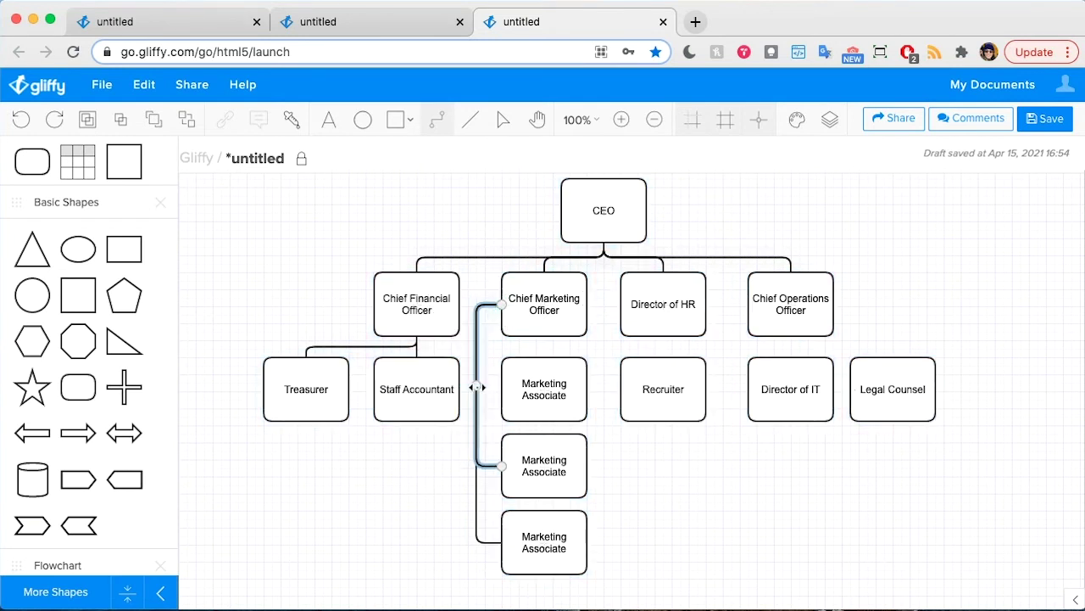
pyautogui.moveTo(501, 388); pyautogui.dragTo(502, 303)
pyautogui.moveTo(466, 347); pyautogui.dragTo(476, 346)
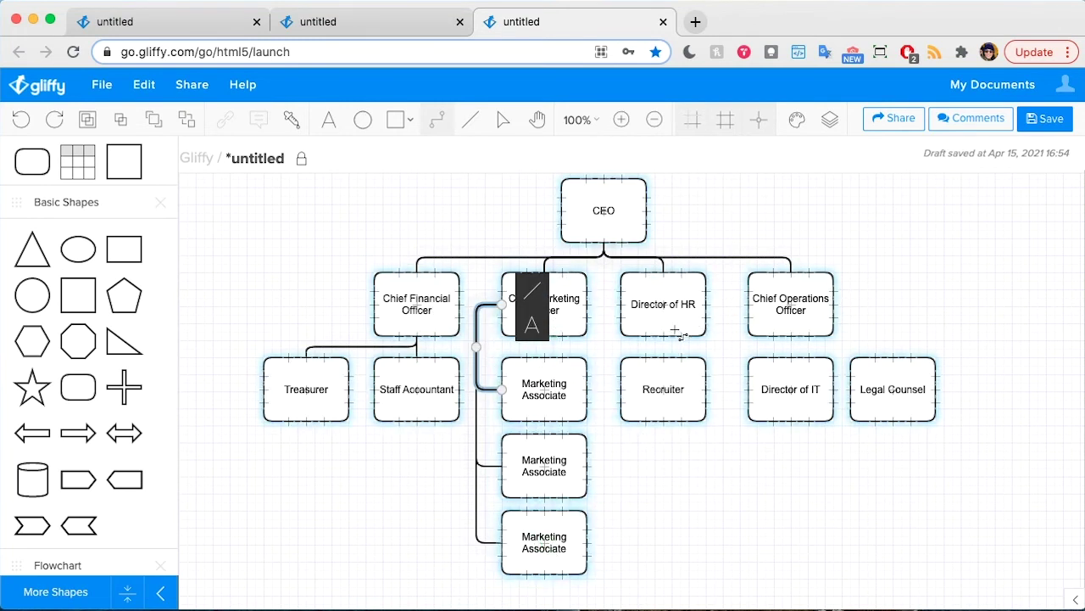
# Connect Director of HR to Recruiter and Chief Operations Officer to Director of IT and Legal Counsel
pyautogui.moveTo(664, 335); pyautogui.dragTo(664, 356)
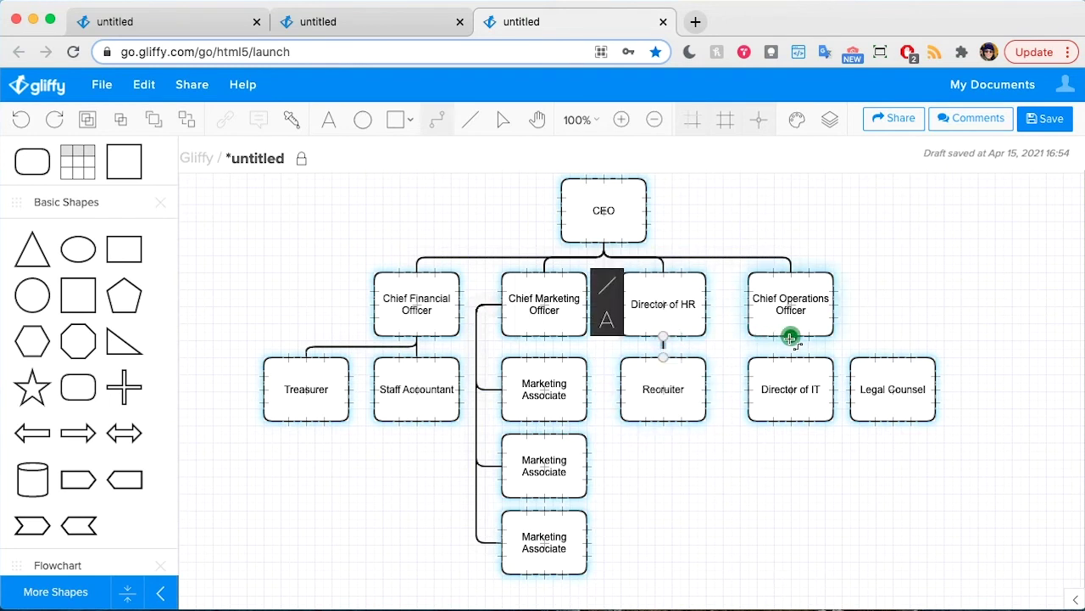
pyautogui.moveTo(789, 337); pyautogui.dragTo(789, 356)
pyautogui.moveTo(891, 356); pyautogui.dragTo(801, 348)
pyautogui.click(502, 120)
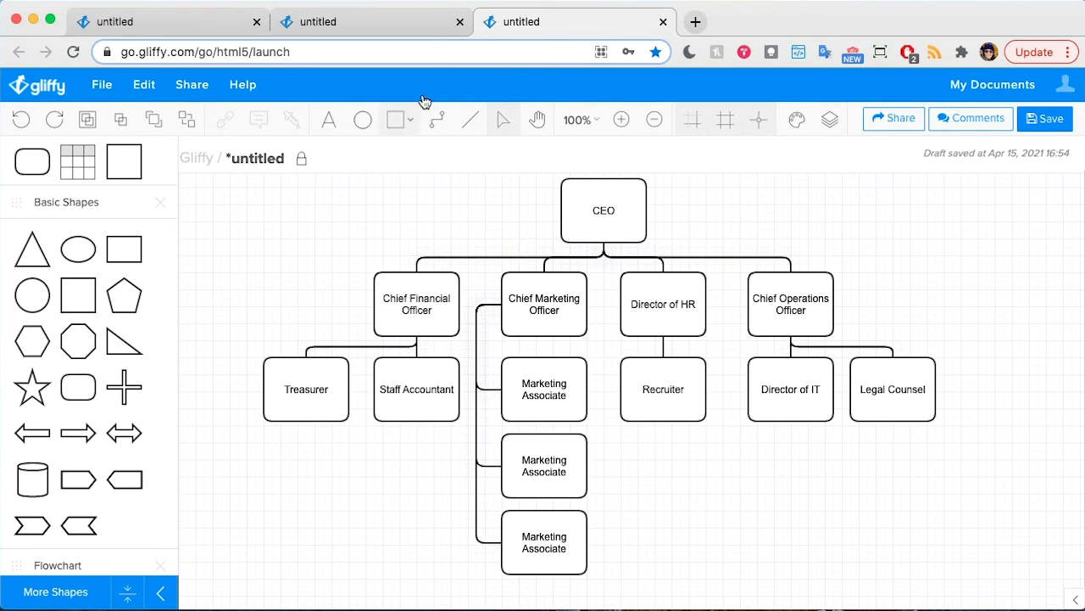
pyautogui.click(436, 120)
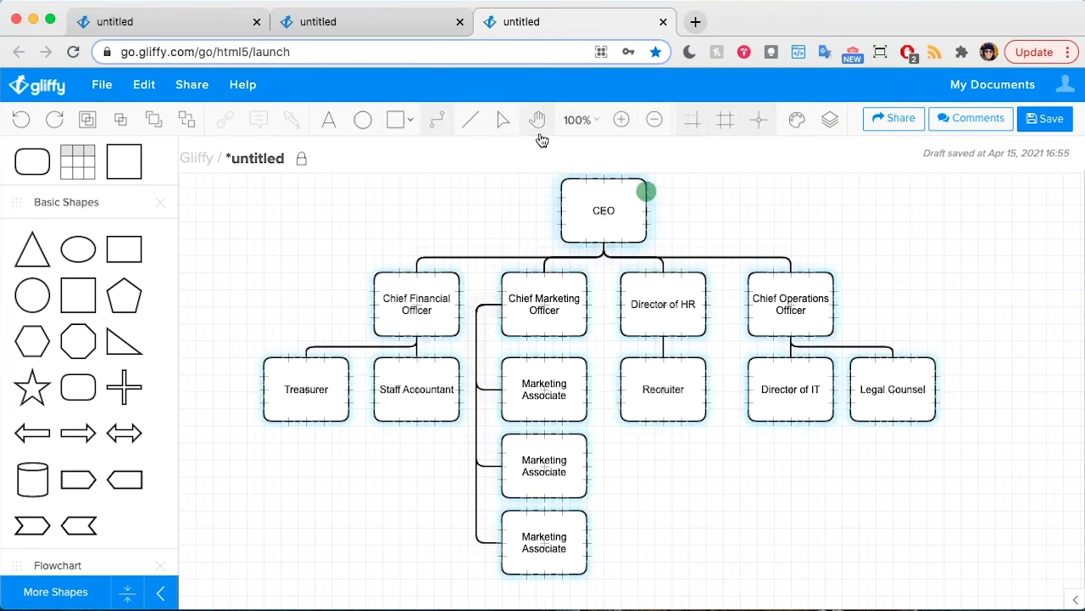
pyautogui.click(502, 119)
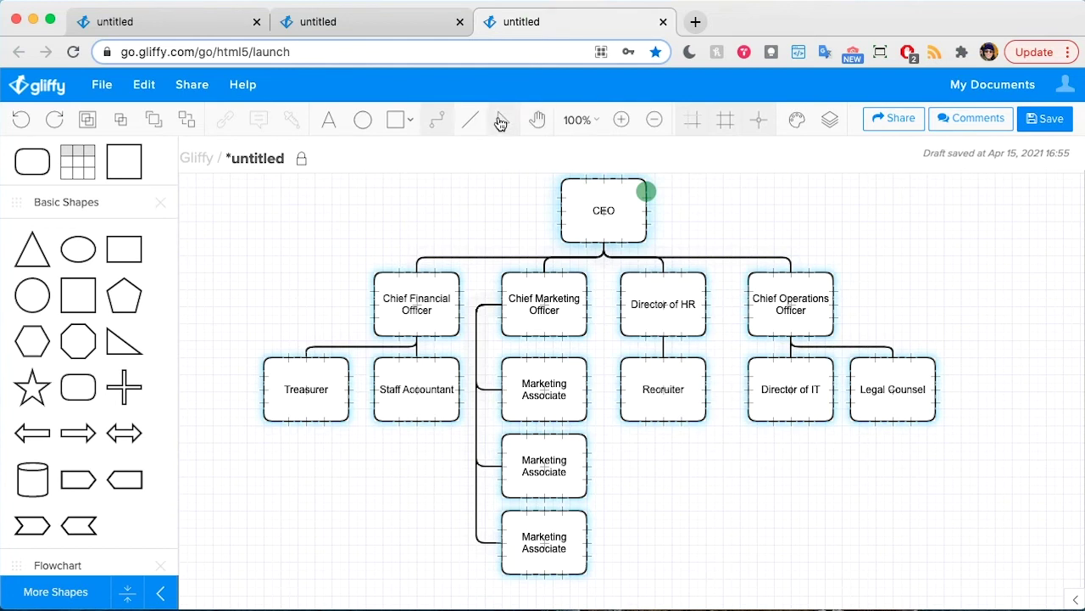
pyautogui.click(842, 343)
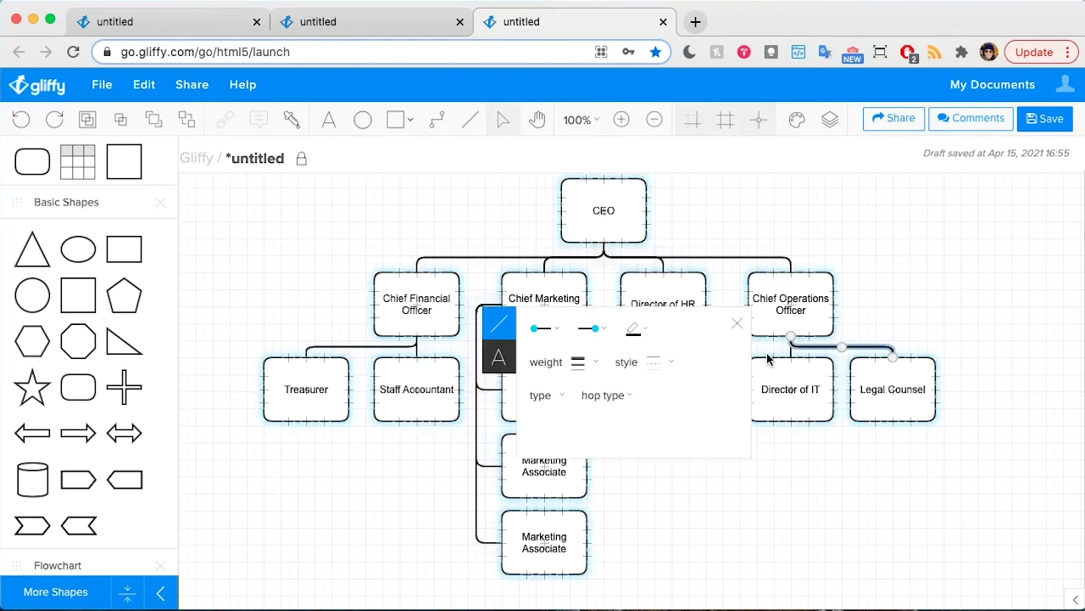
pyautogui.click(893, 314)
pyautogui.click(864, 348)
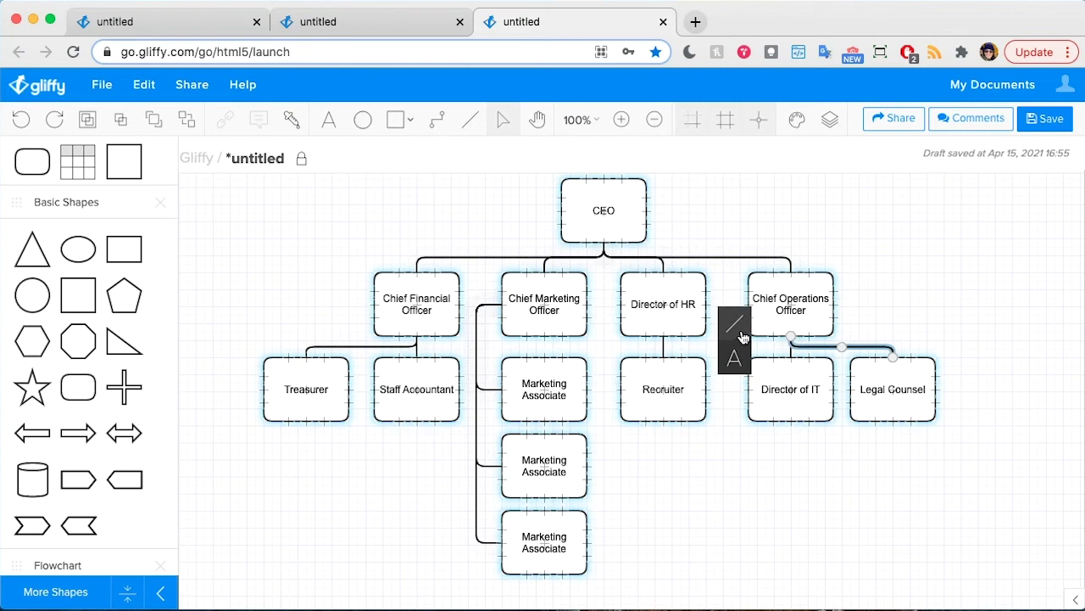
pyautogui.click(737, 331)
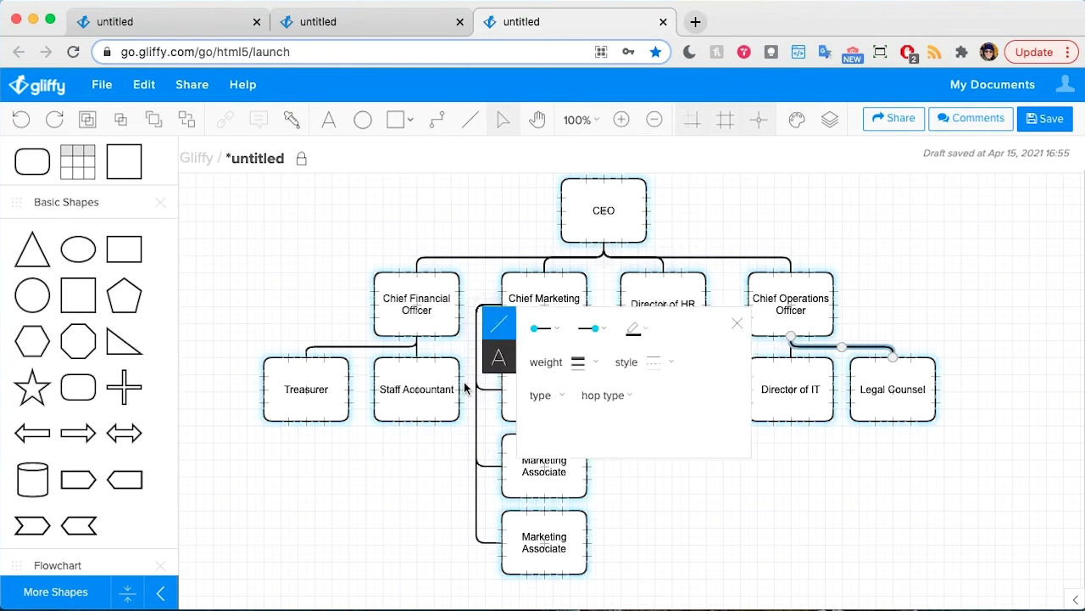
pyautogui.click(655, 362)
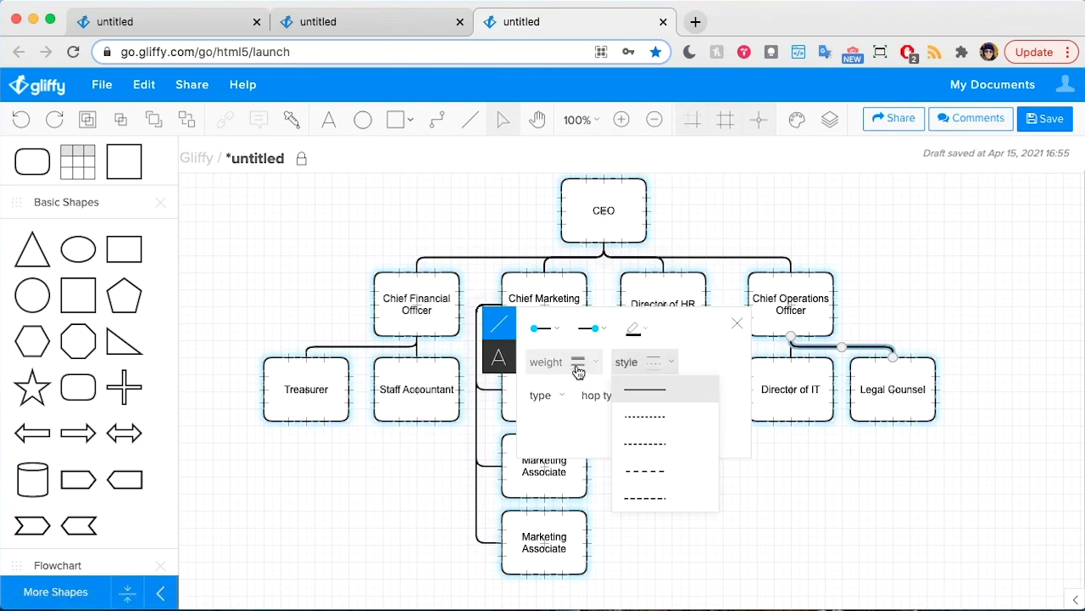
pyautogui.click(916, 250)
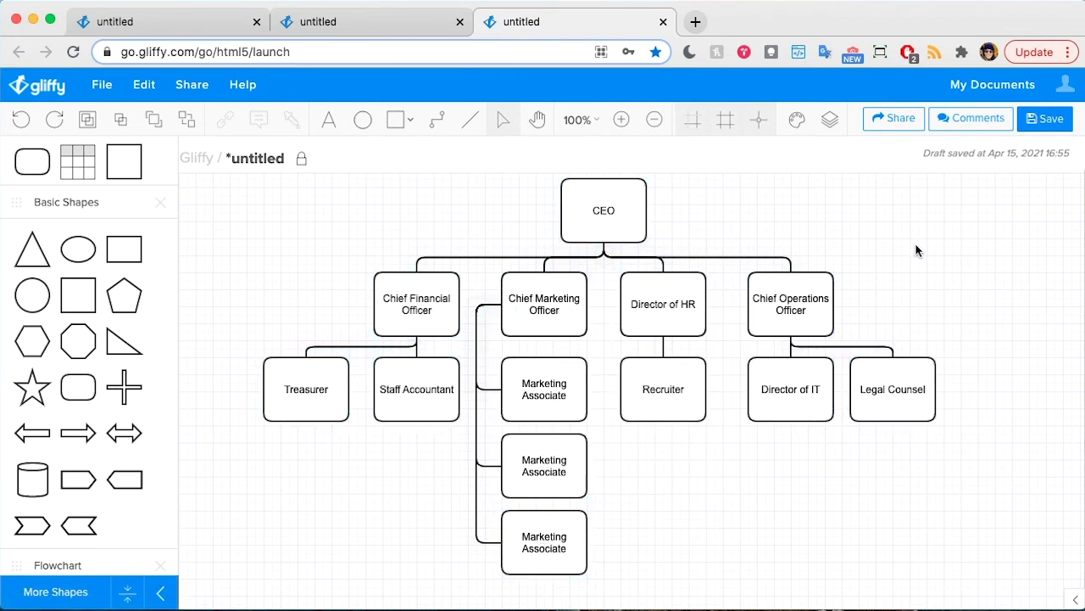
# Give the bottom Marketing Associate box a light grey fill in its shape properties
pyautogui.click(801, 294)
pyautogui.click(685, 263)
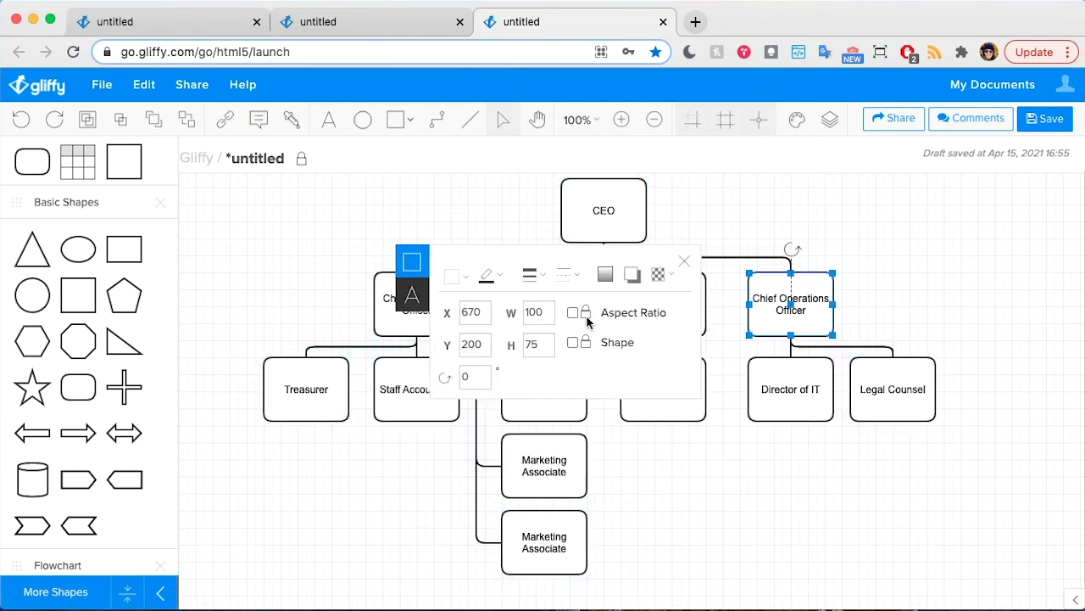
pyautogui.click(911, 235)
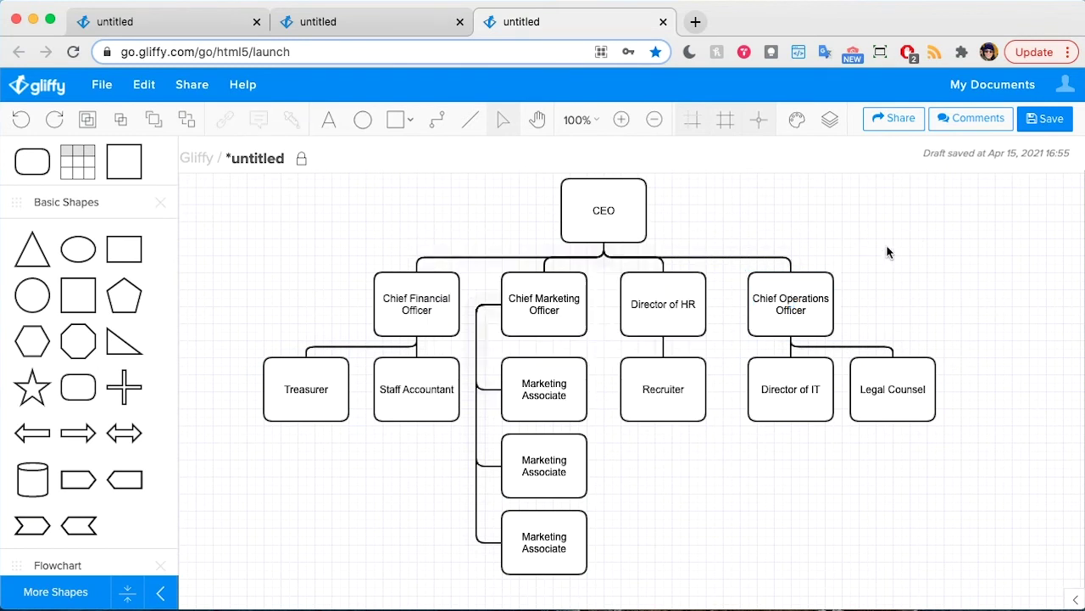
pyautogui.click(555, 536)
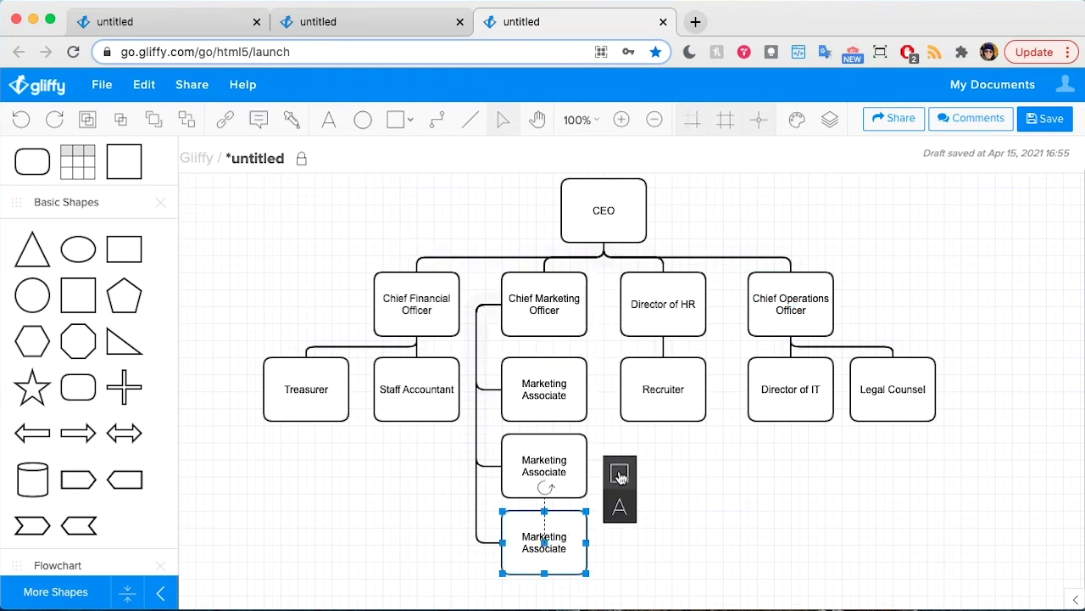
pyautogui.click(619, 475)
pyautogui.click(674, 486)
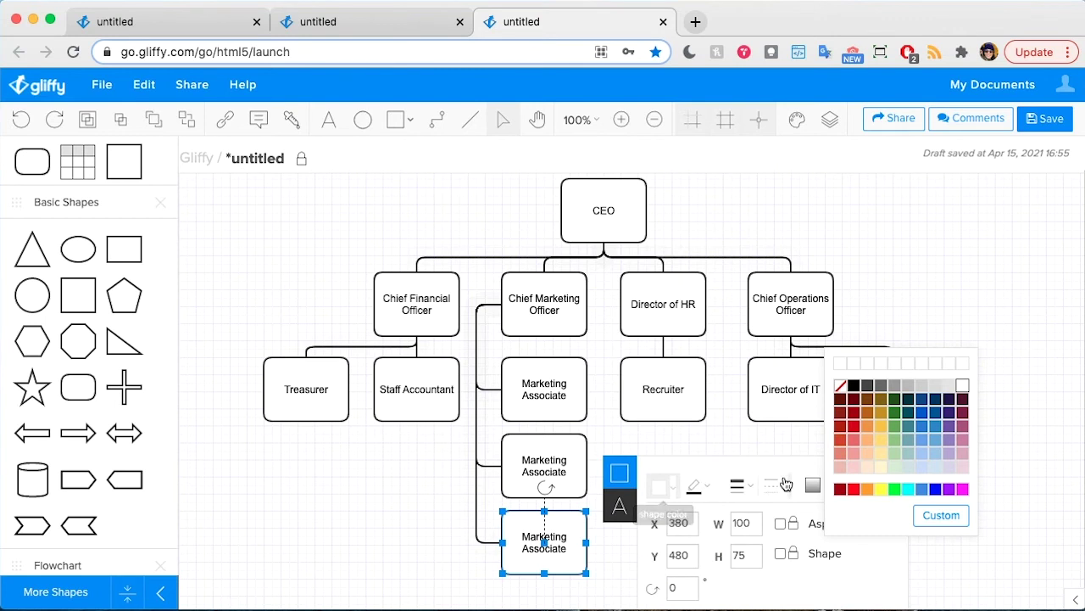
pyautogui.click(923, 386)
pyautogui.click(1011, 483)
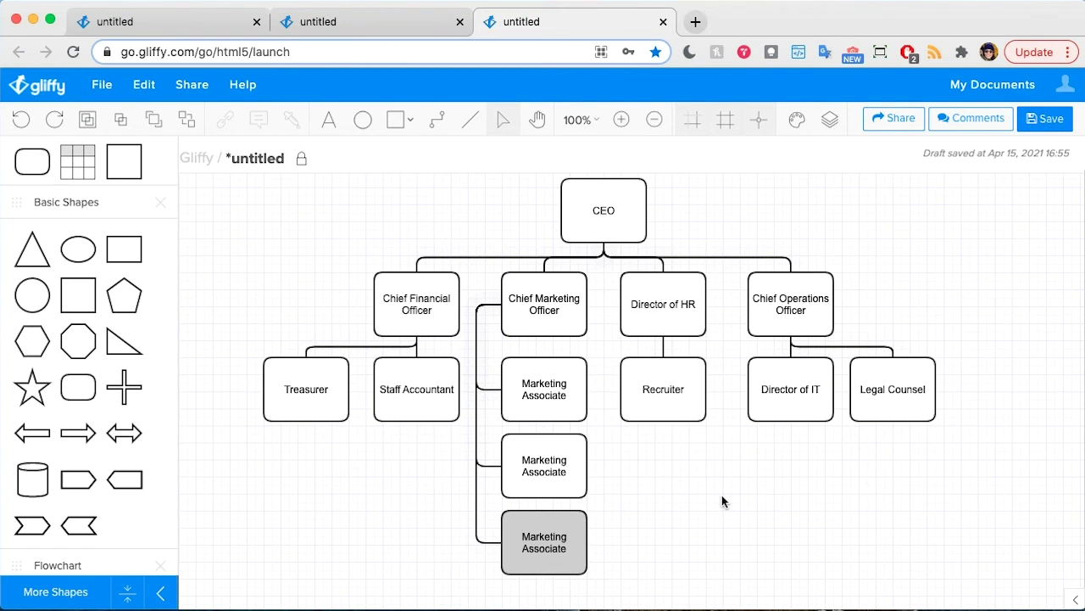
# Create a new diagram from the Org Charts > Basic Org Chart template
pyautogui.click(116, 95)
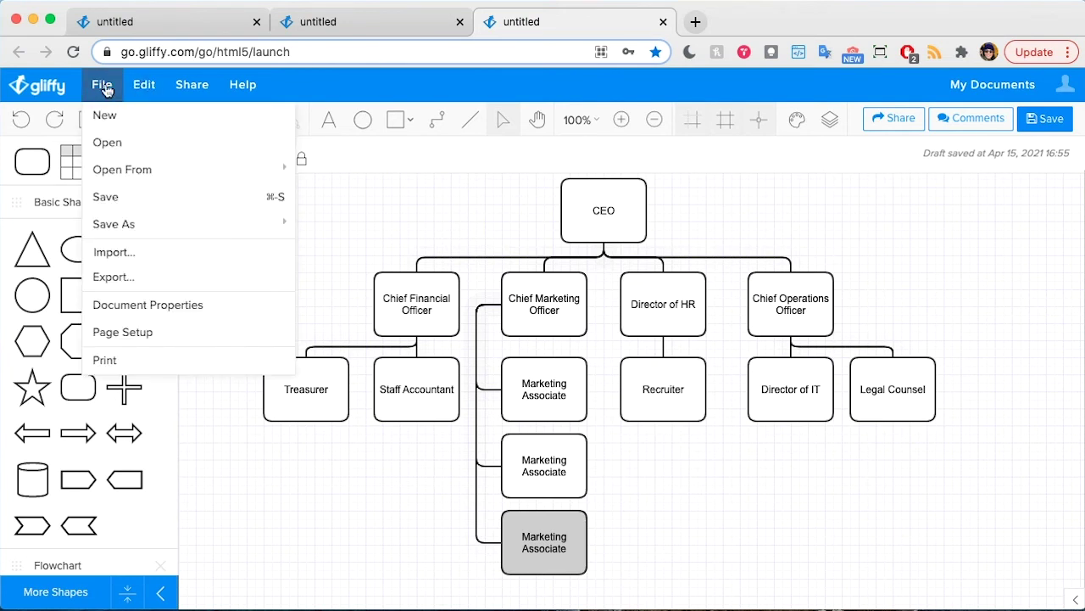
pyautogui.click(139, 117)
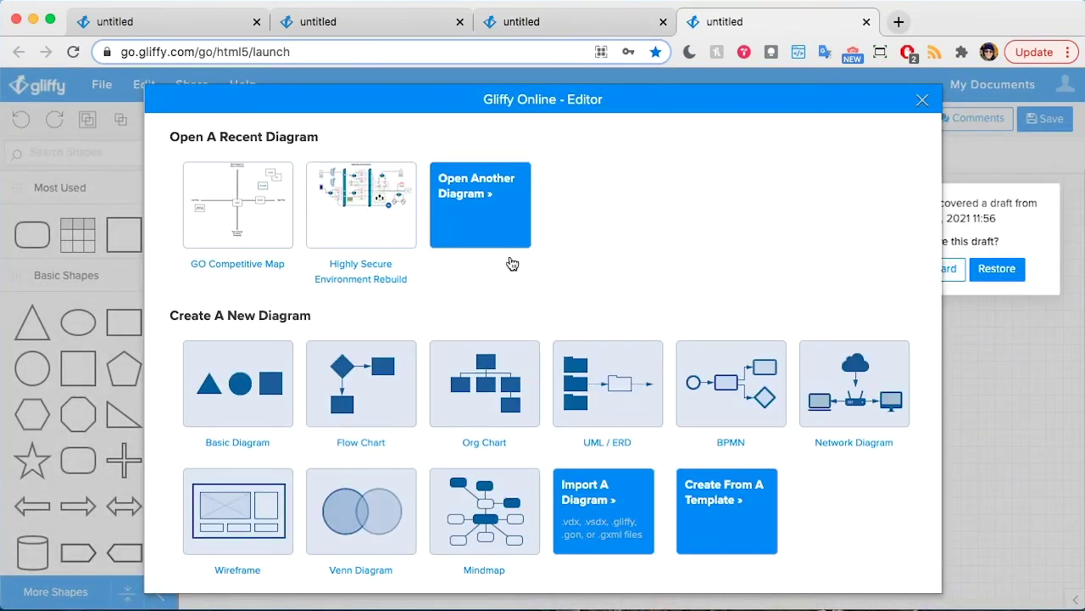
pyautogui.click(728, 535)
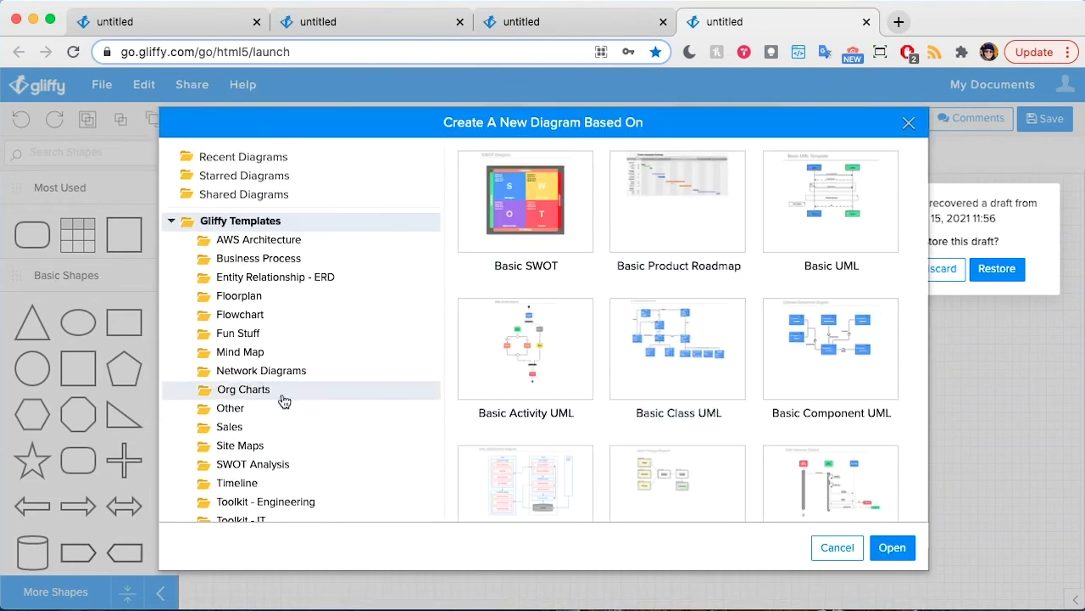
pyautogui.click(254, 388)
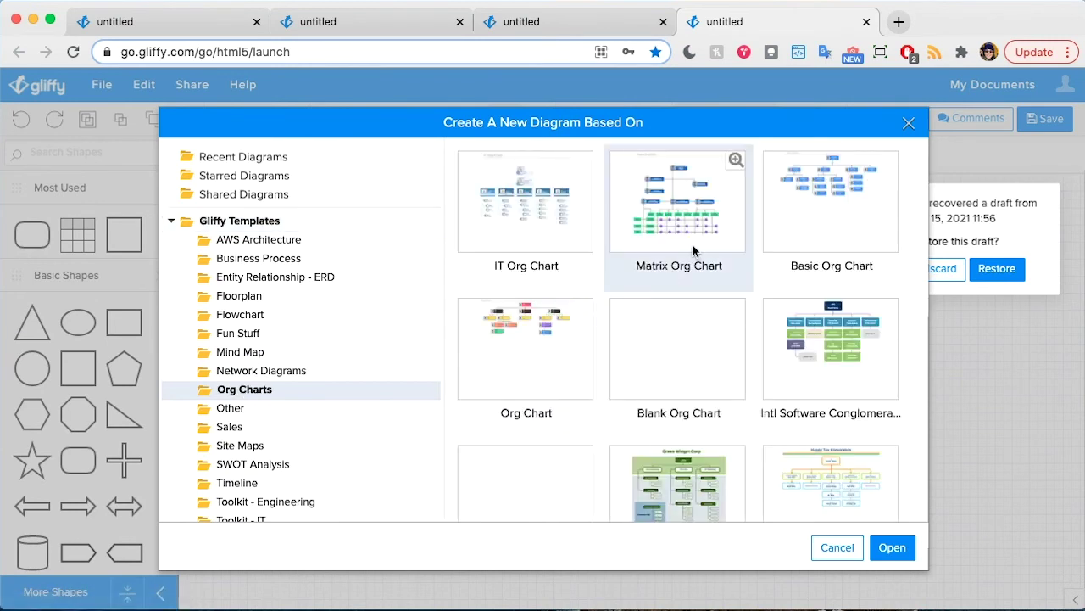
pyautogui.scroll(-2, 735, 343)
pyautogui.scroll(2, 735, 348)
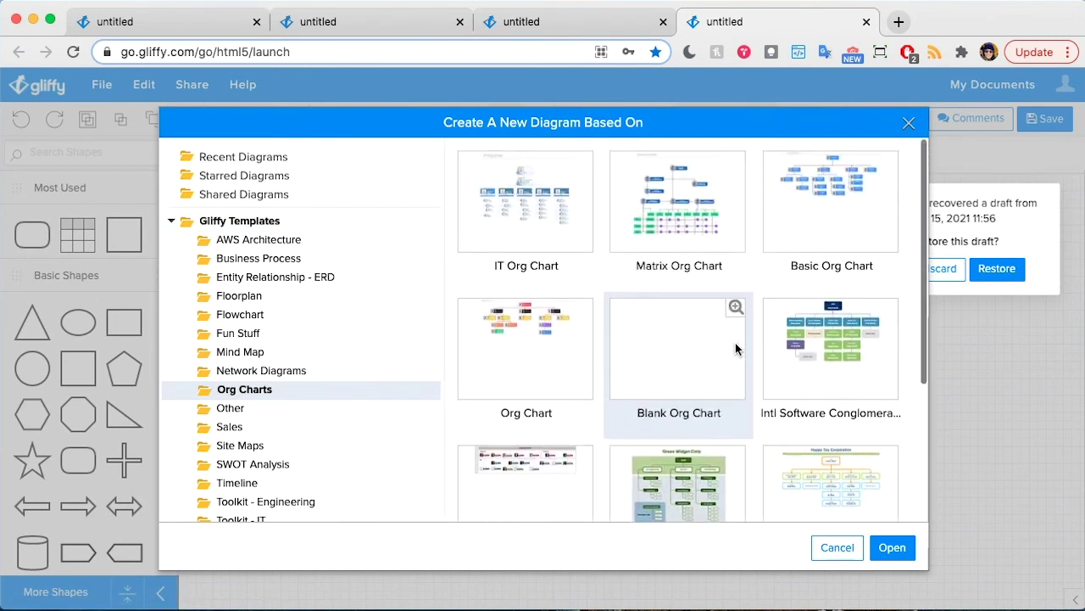
pyautogui.click(833, 193)
pyautogui.click(871, 548)
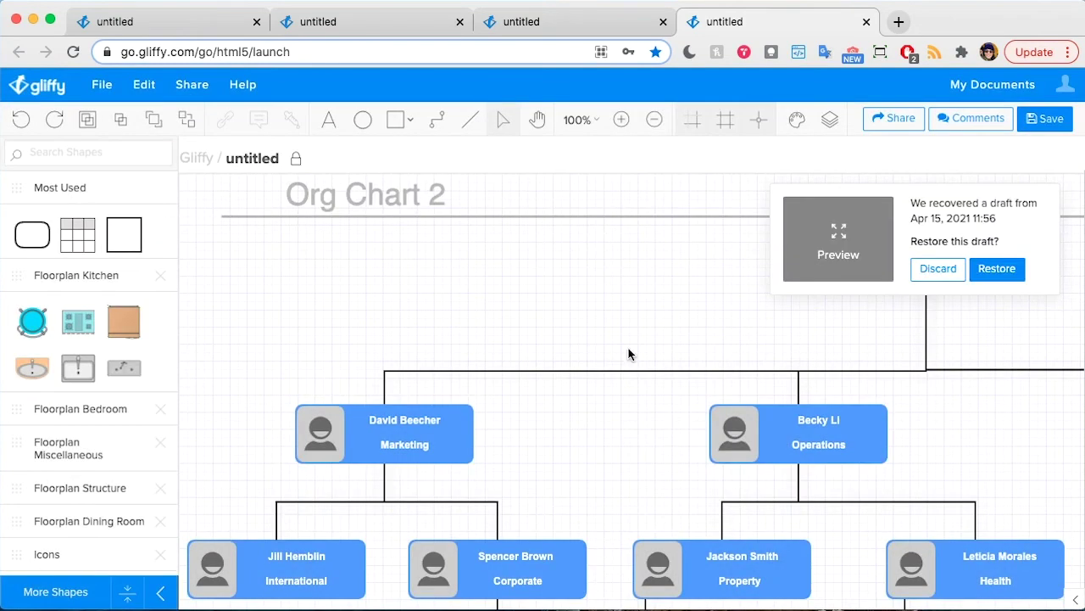
# Zoom out to 67%, discard the recovered draft, and scroll to center the Org Chart 2 chart
pyautogui.click(654, 119)
pyautogui.click(627, 390)
pyautogui.click(635, 419)
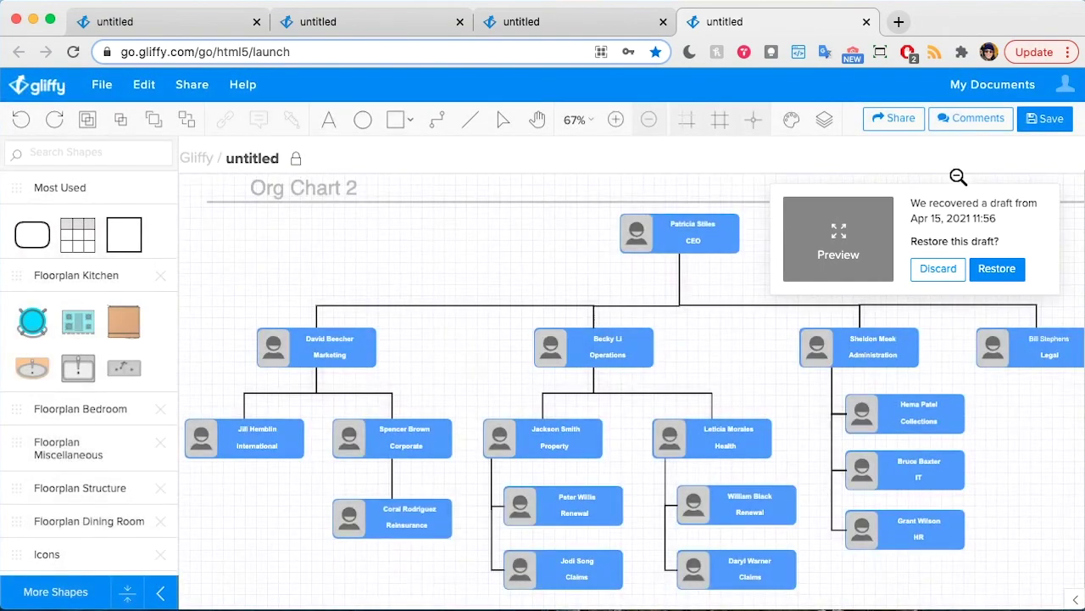
pyautogui.click(946, 269)
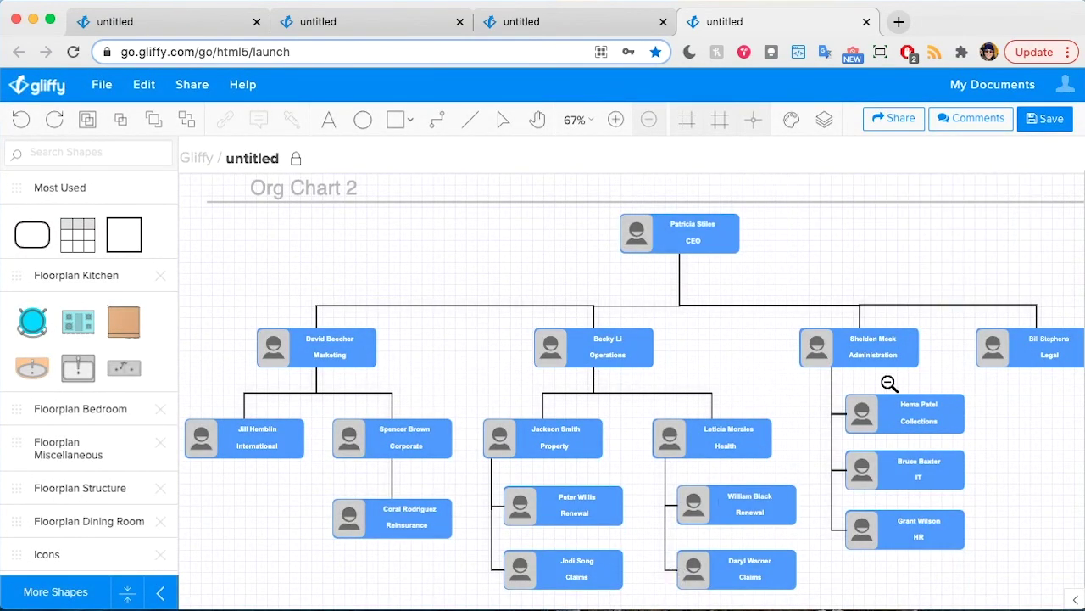
pyautogui.hscroll(2, 957, 465)
pyautogui.hscroll(5, 957, 465)
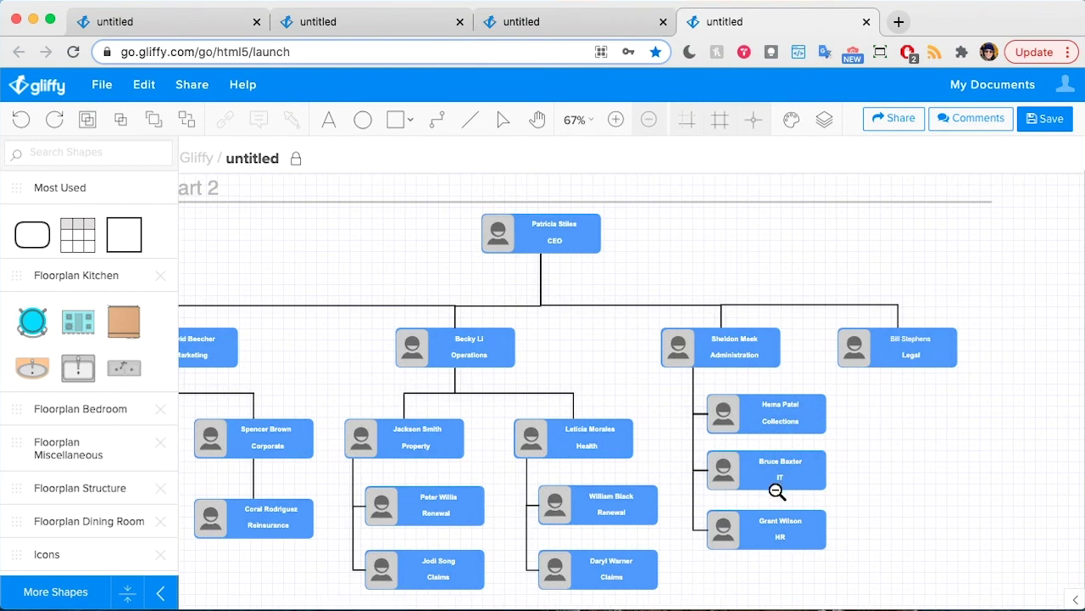
pyautogui.hscroll(-6, 811, 497)
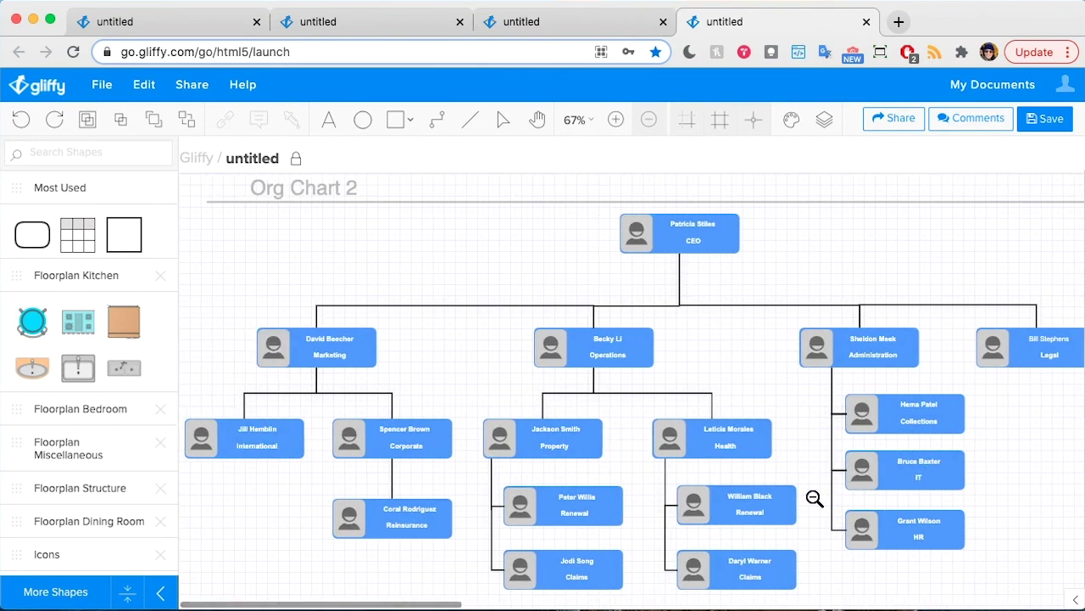